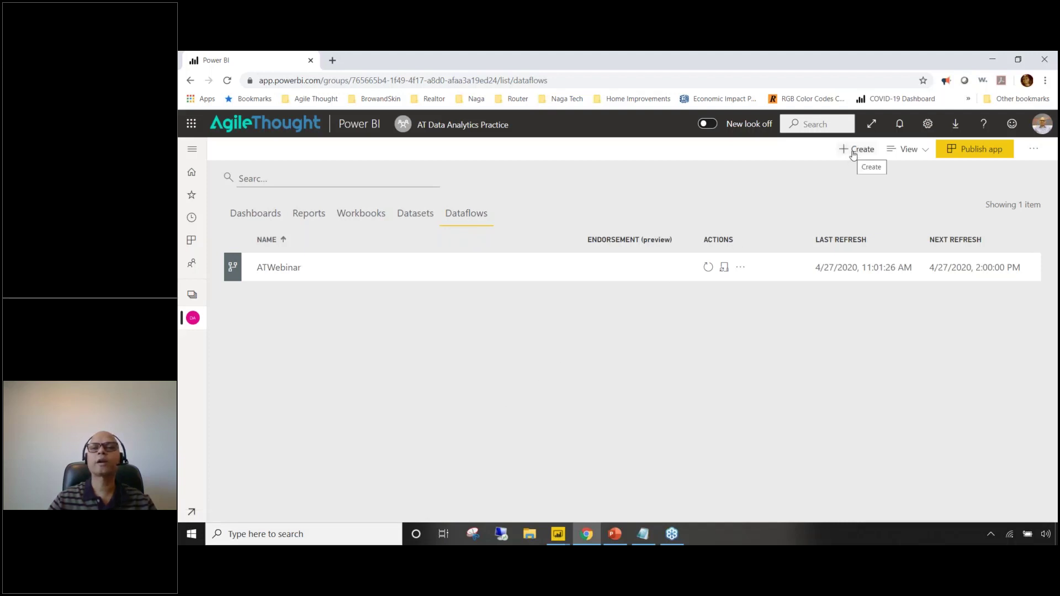
- Create a new dataflow in the workspace and start defining new entities for it
click(854, 154)
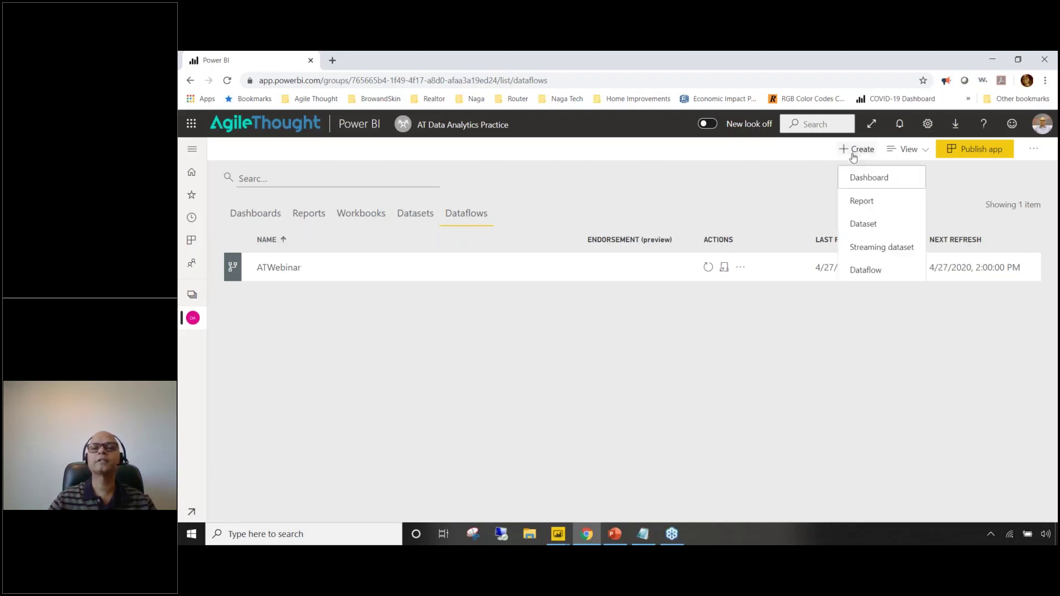
click(870, 274)
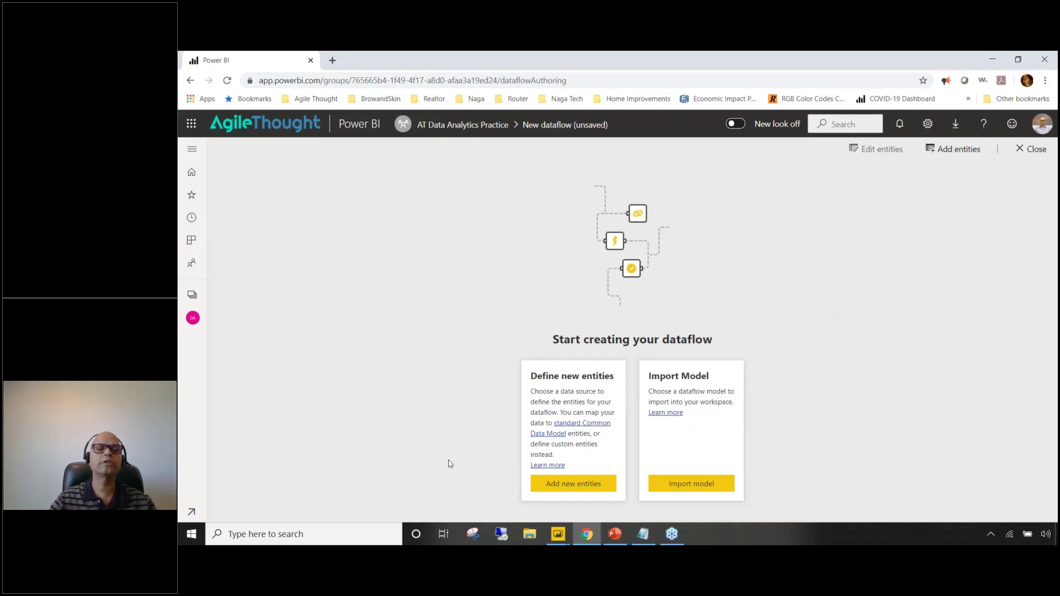
click(563, 489)
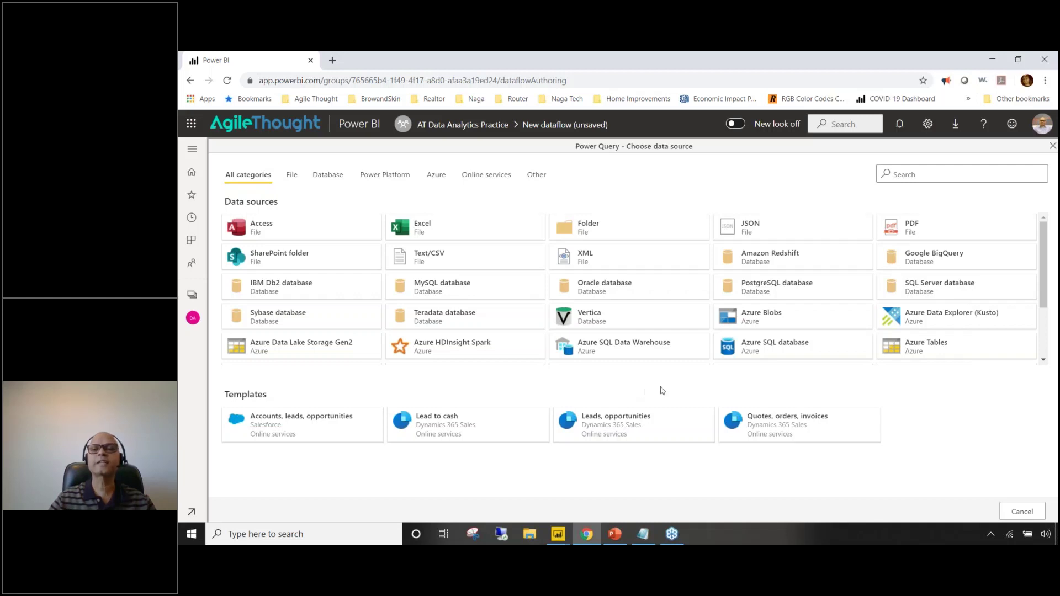
scroll(894, 362, down, 2)
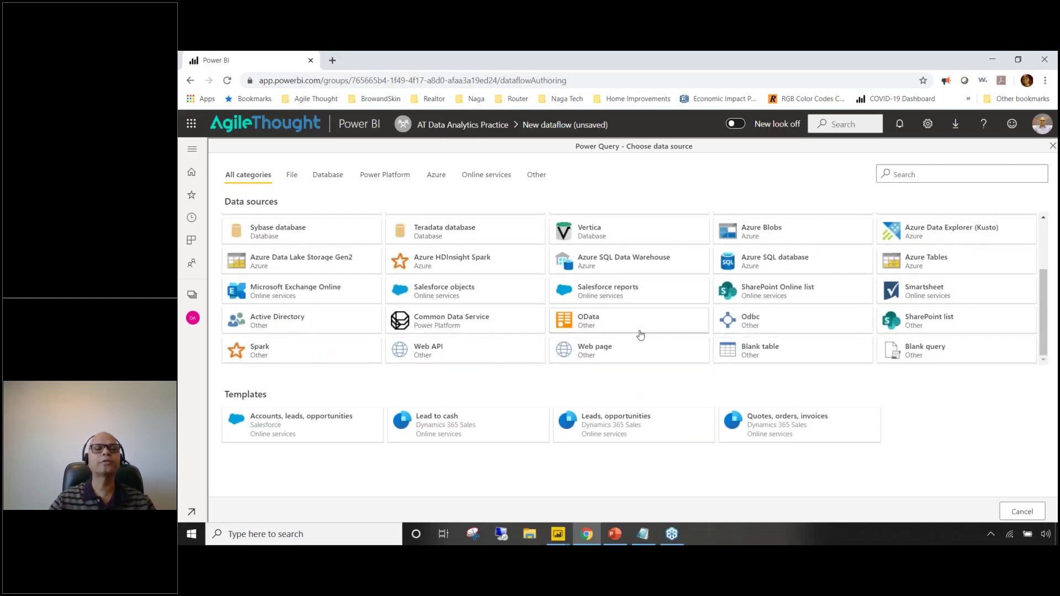
click(486, 326)
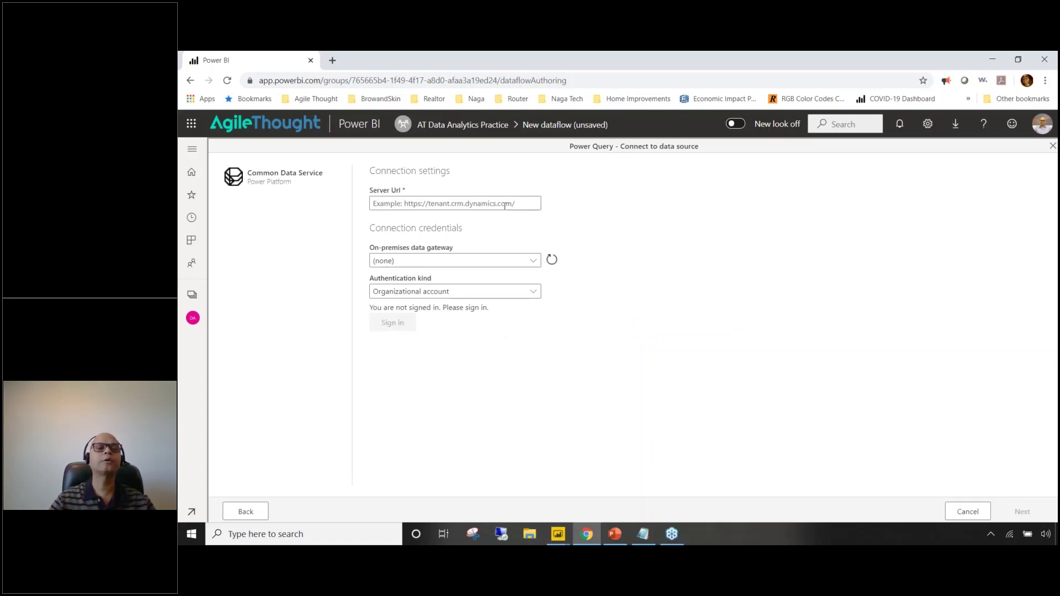
click(503, 204)
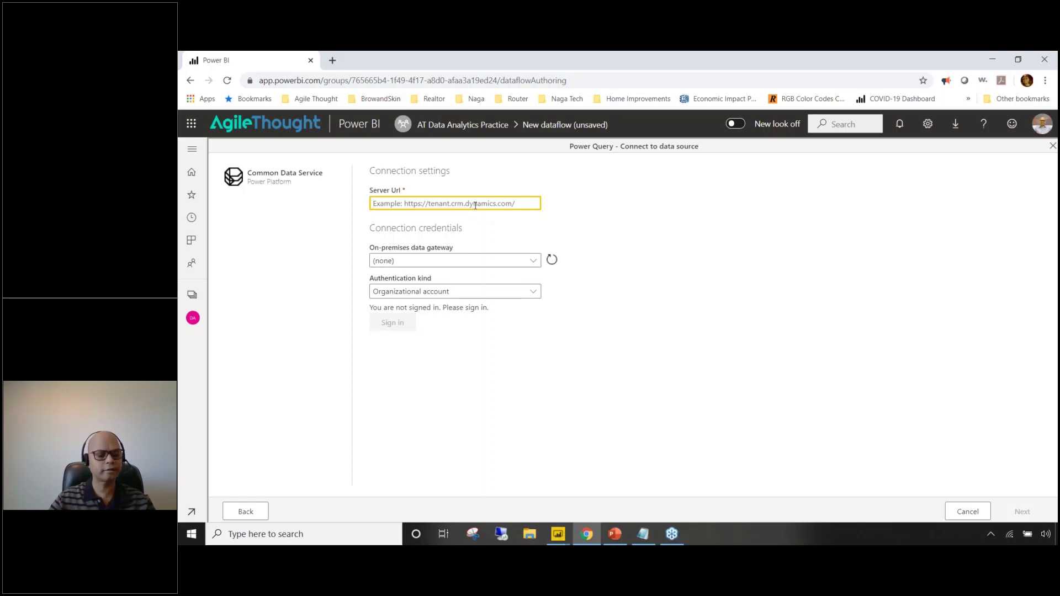
text(https://atwebinar.crm.dynamics.com/)
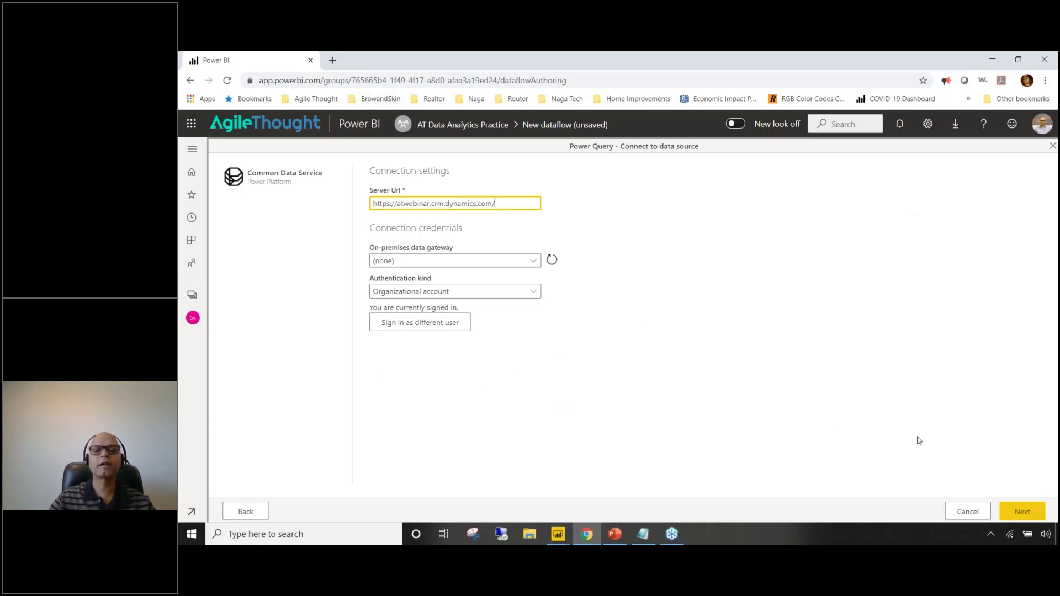
click(1024, 514)
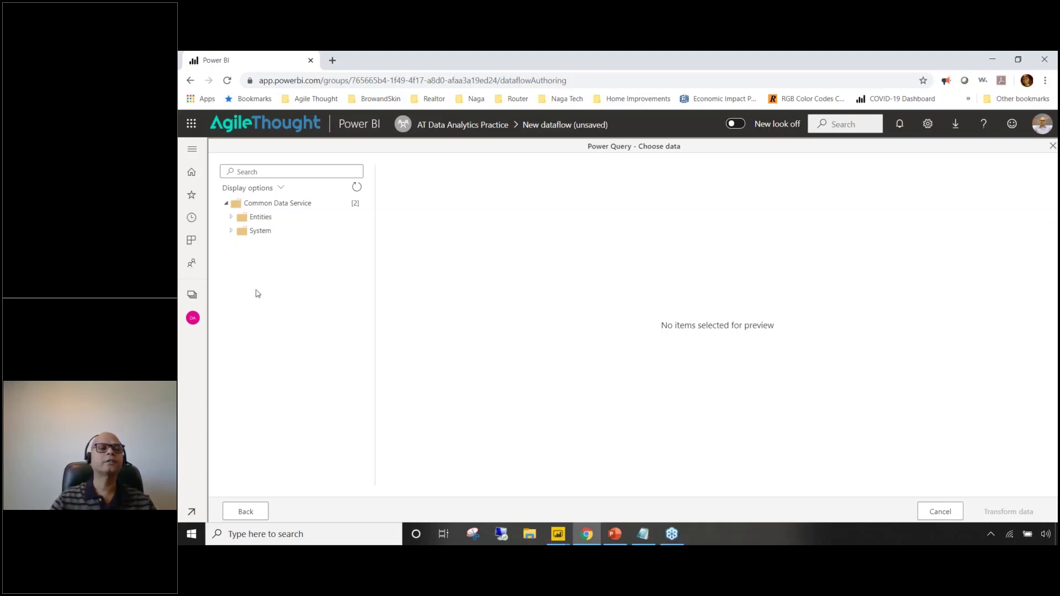
- Include the Account and Opportunity tables from the Common Data Service entities, filtering the list by "opp" for the second one
click(231, 218)
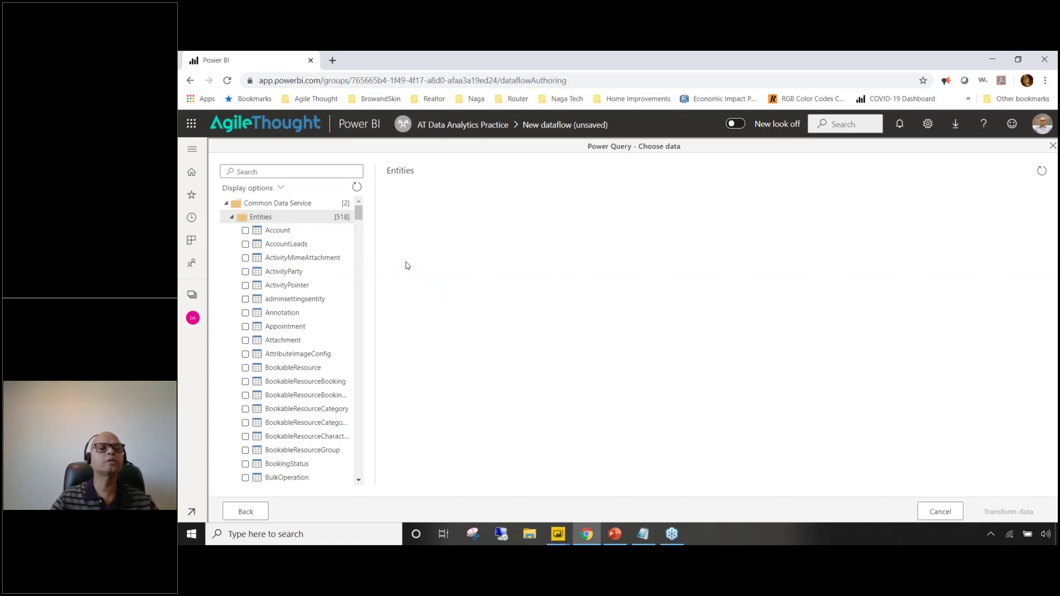
click(245, 231)
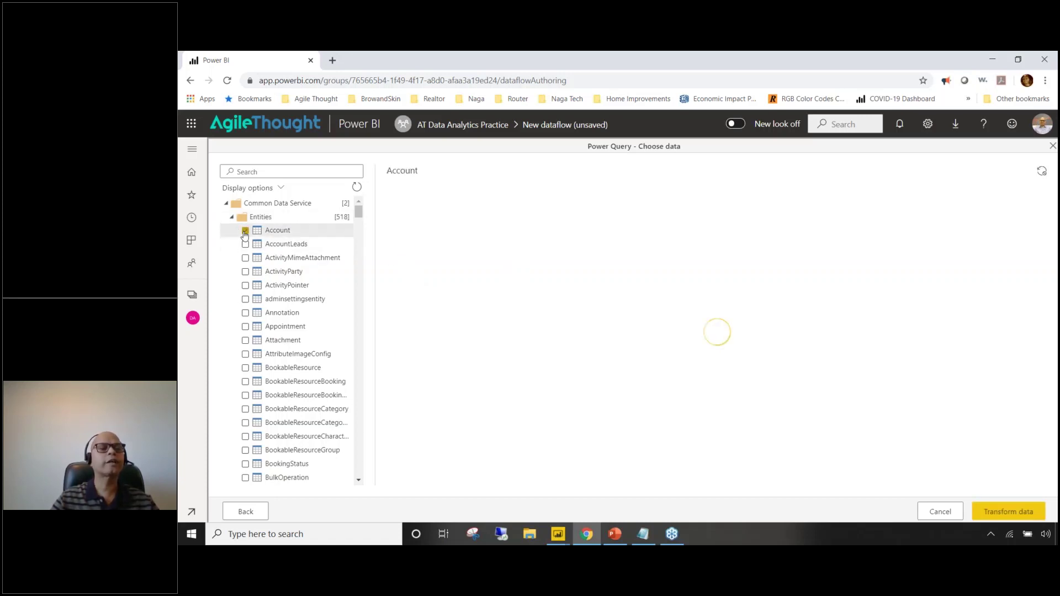
click(264, 172)
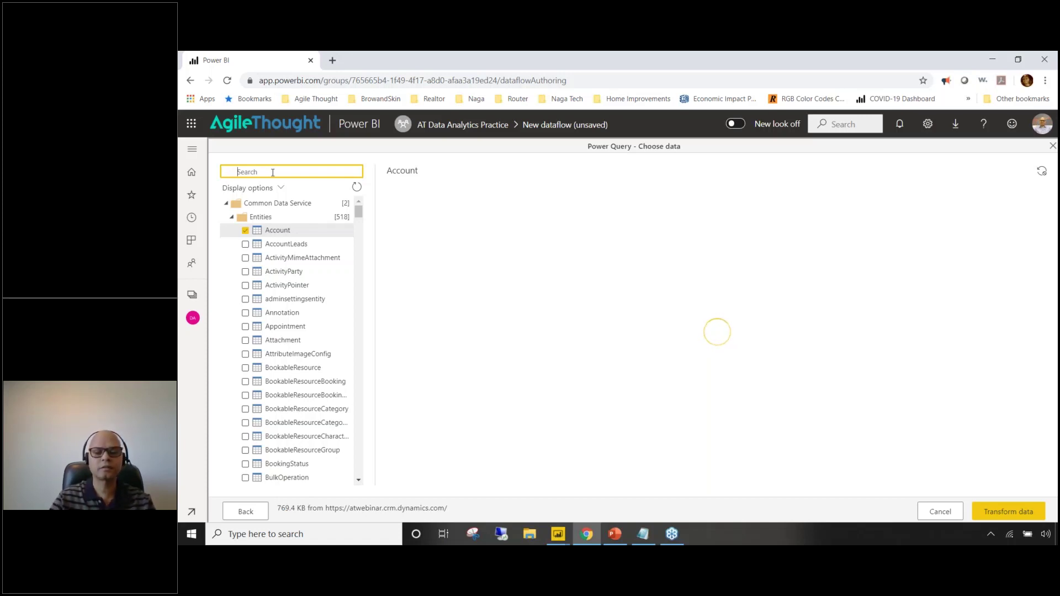
text(oppopp)
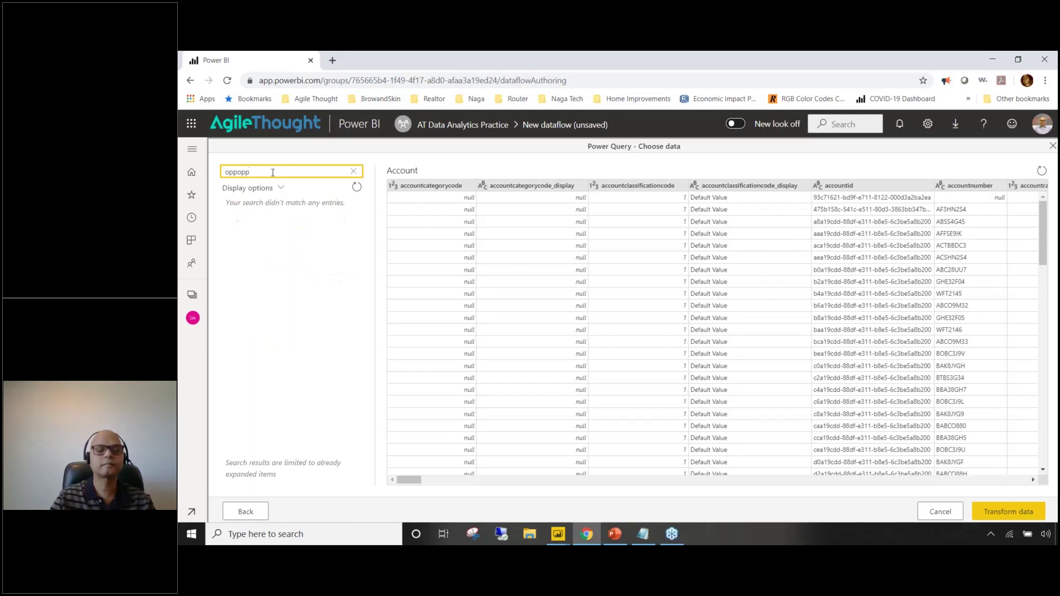
key(BackSpace)
key(BackSpace)
key(BackSpace)
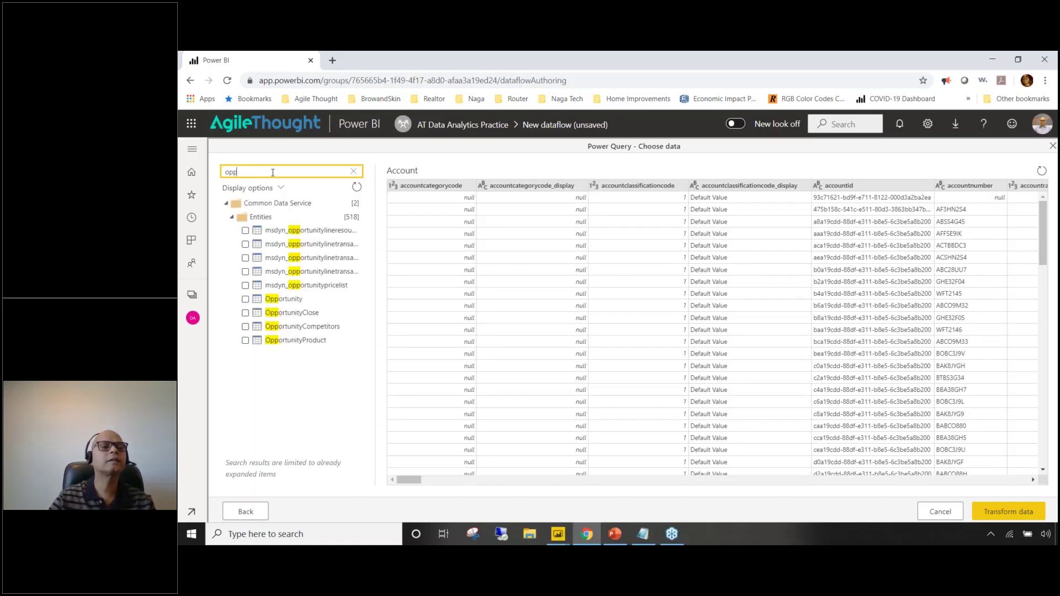
click(245, 301)
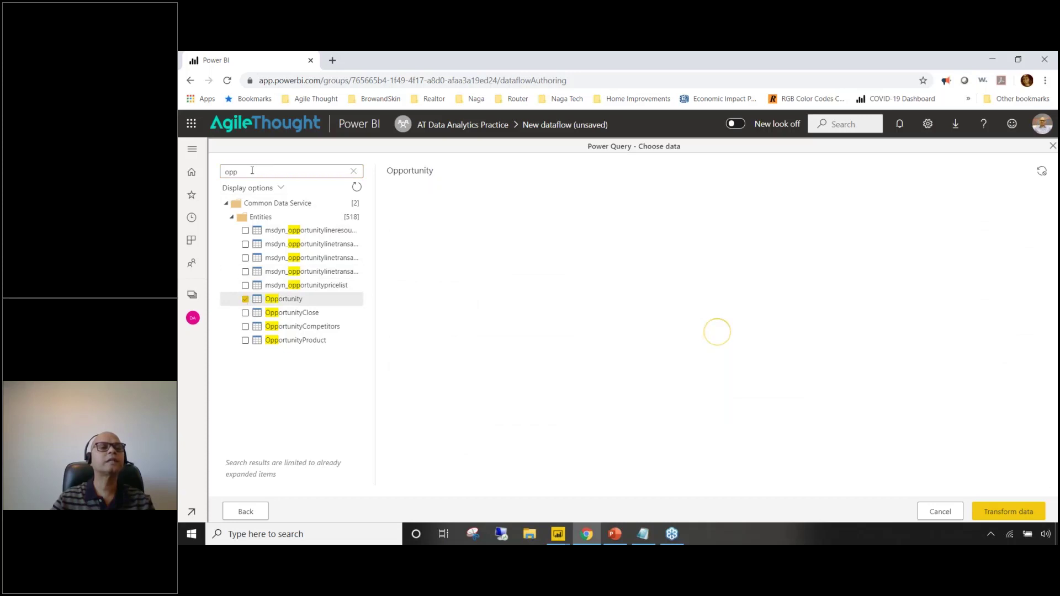
- Filter the entities by "user", include SystemUser as well, and proceed to transforming the selected data
click(252, 170)
key(BackSpace)
key(BackSpace)
key(BackSpace)
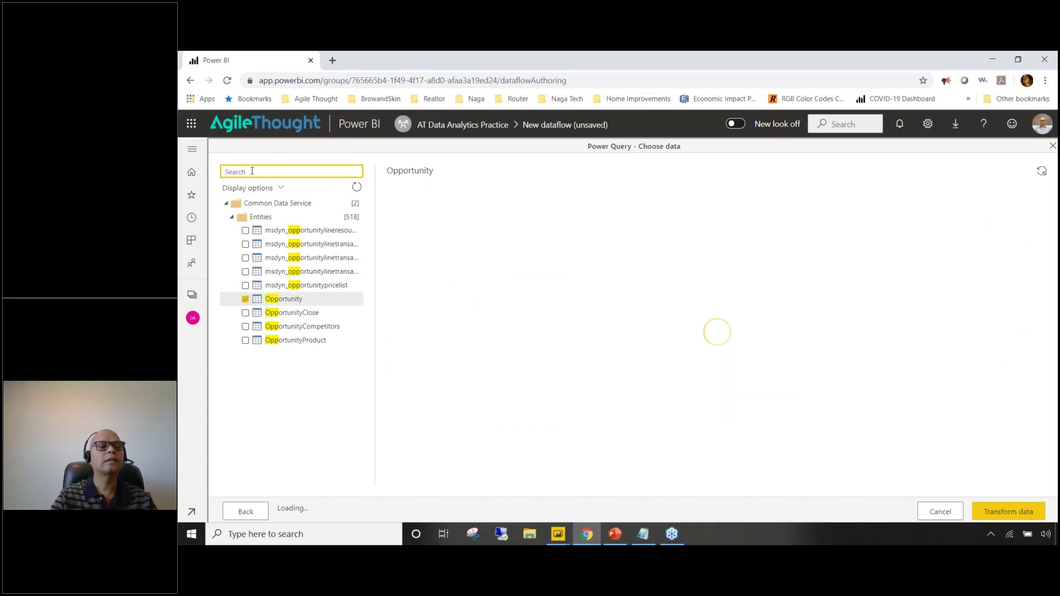
text(user)
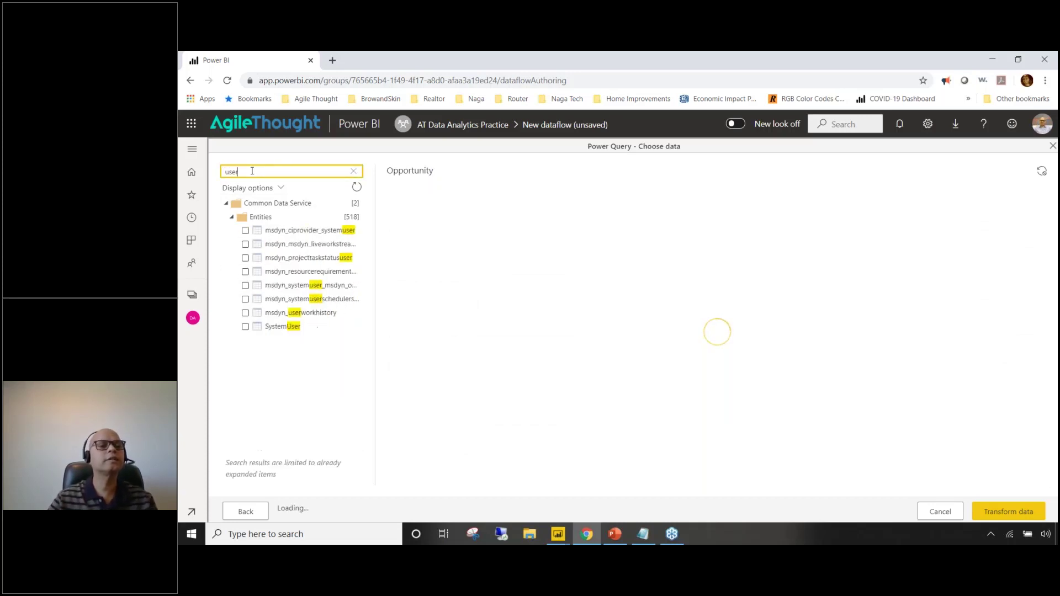
click(245, 328)
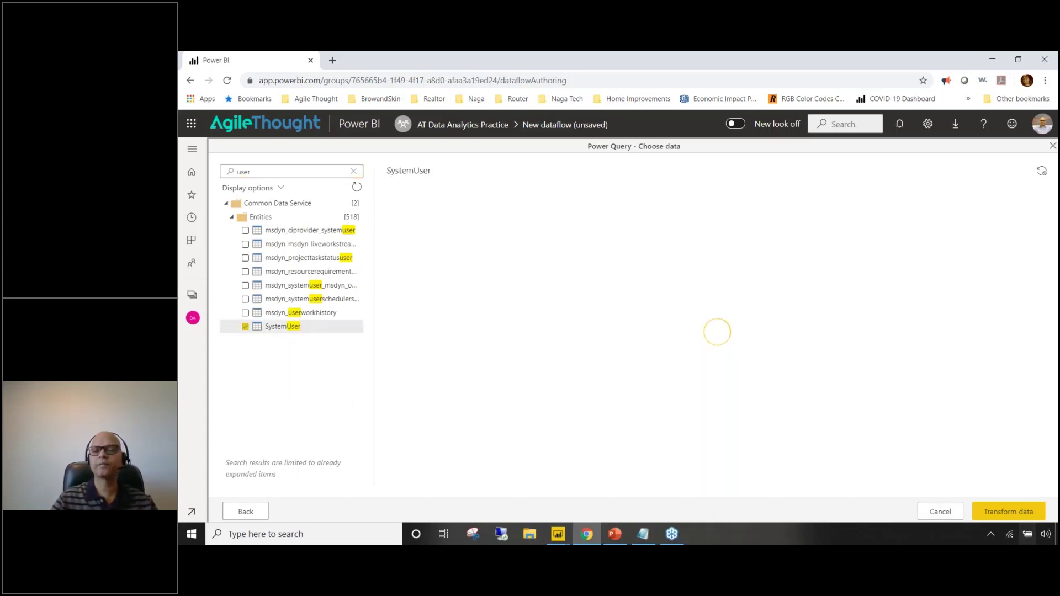
click(1013, 514)
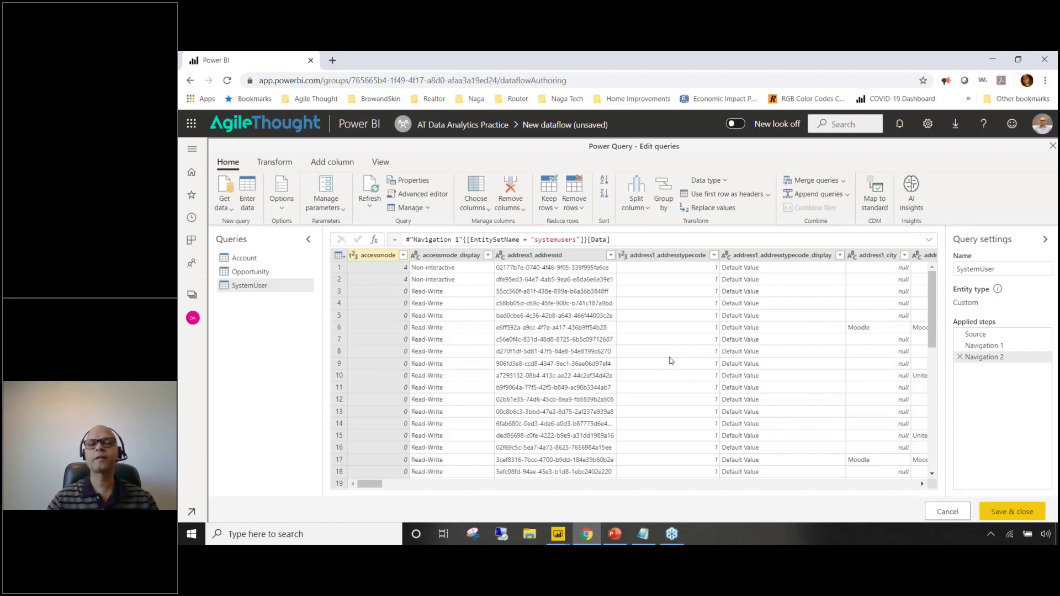
- Open the Account query and review the transform, add-column and view commands available for it
click(245, 259)
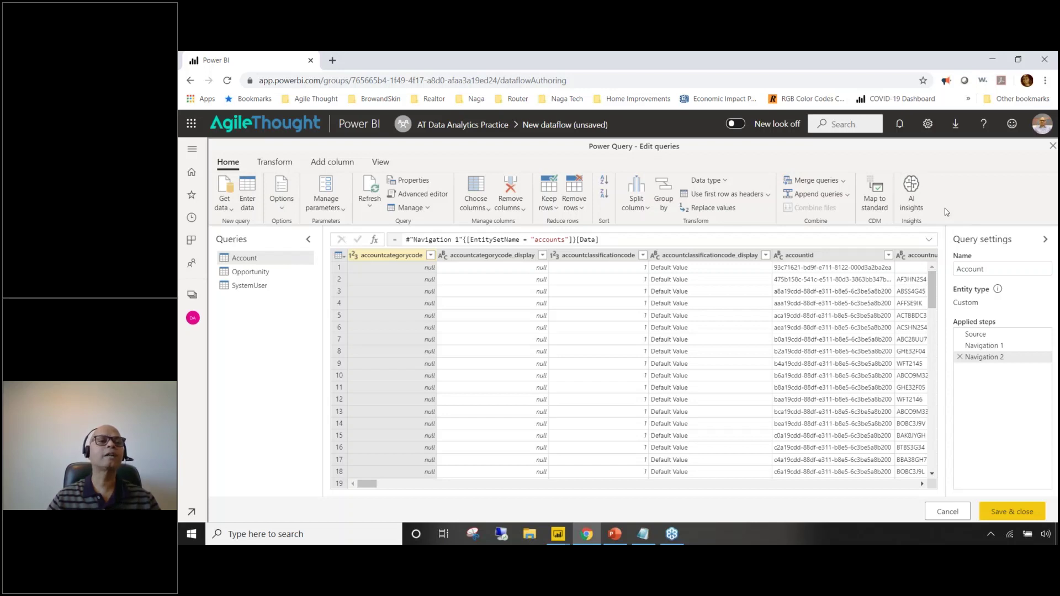
click(282, 167)
click(333, 163)
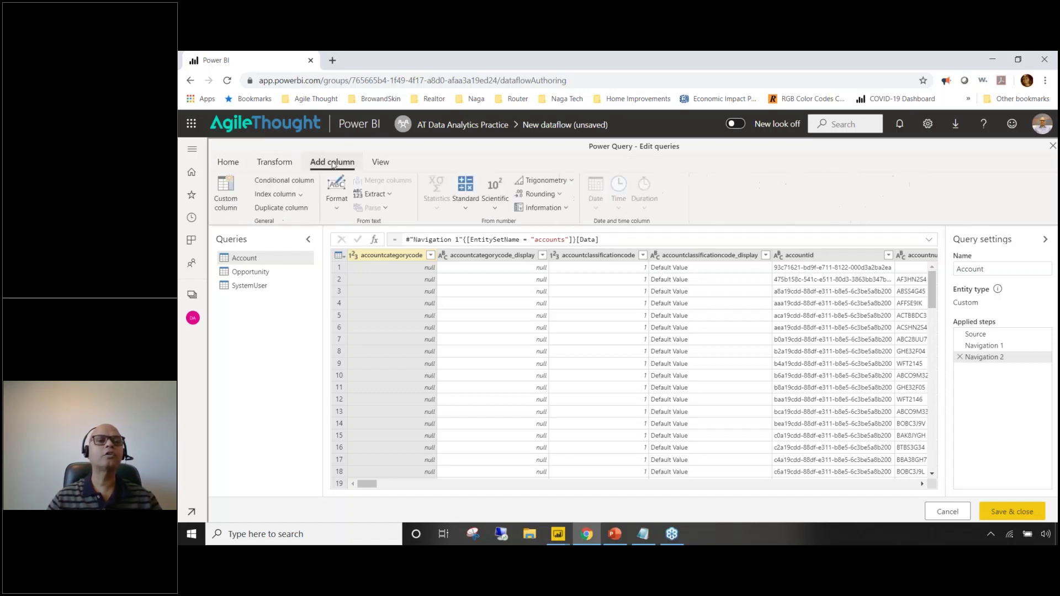
click(377, 164)
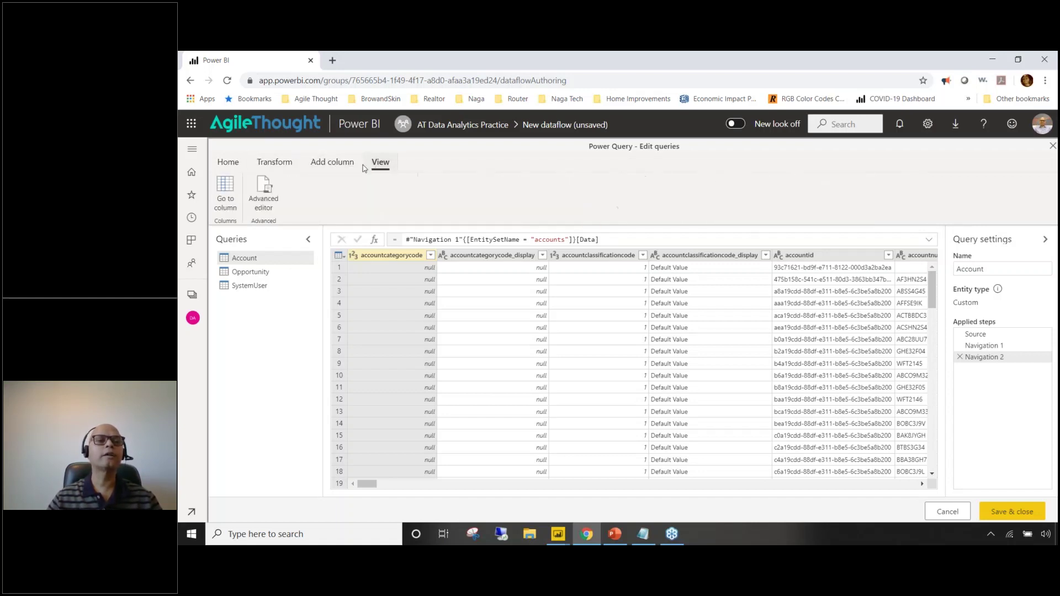
click(276, 165)
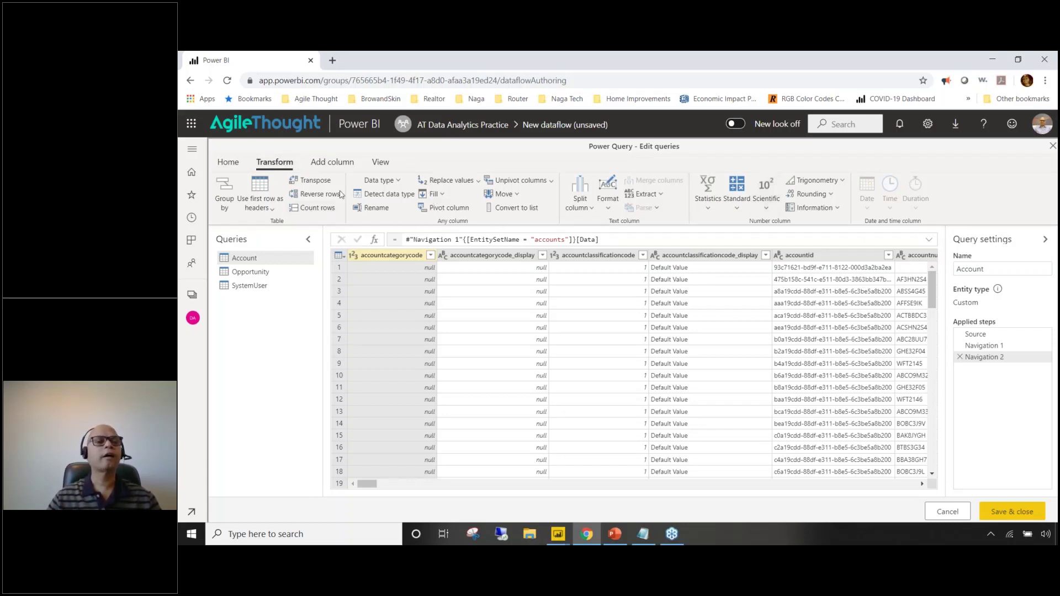
click(238, 166)
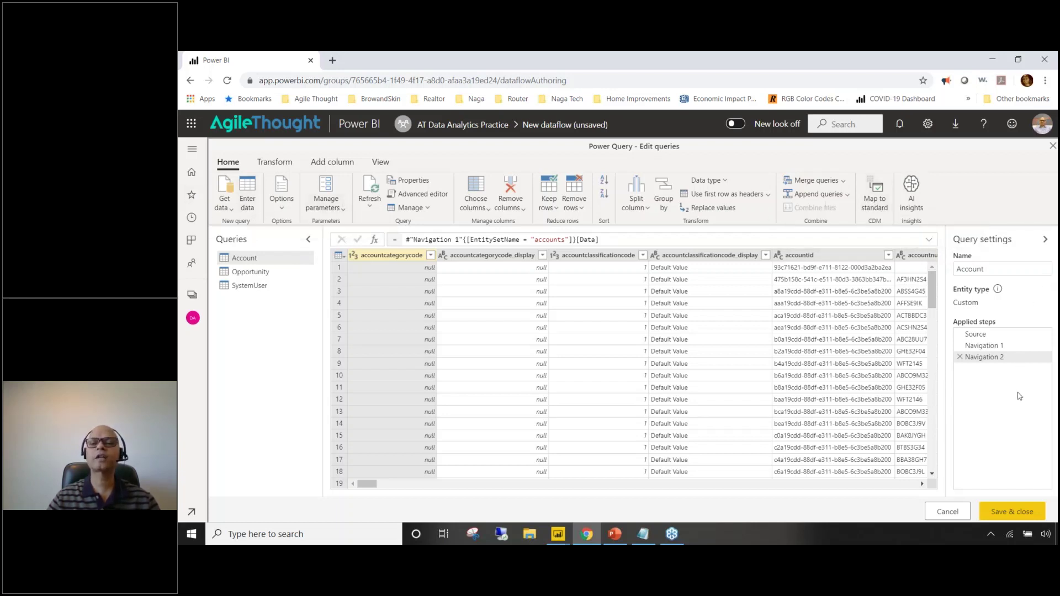
- Map the Account query's columns to the standard Common Data Model Account entity using automatic mapping
click(874, 208)
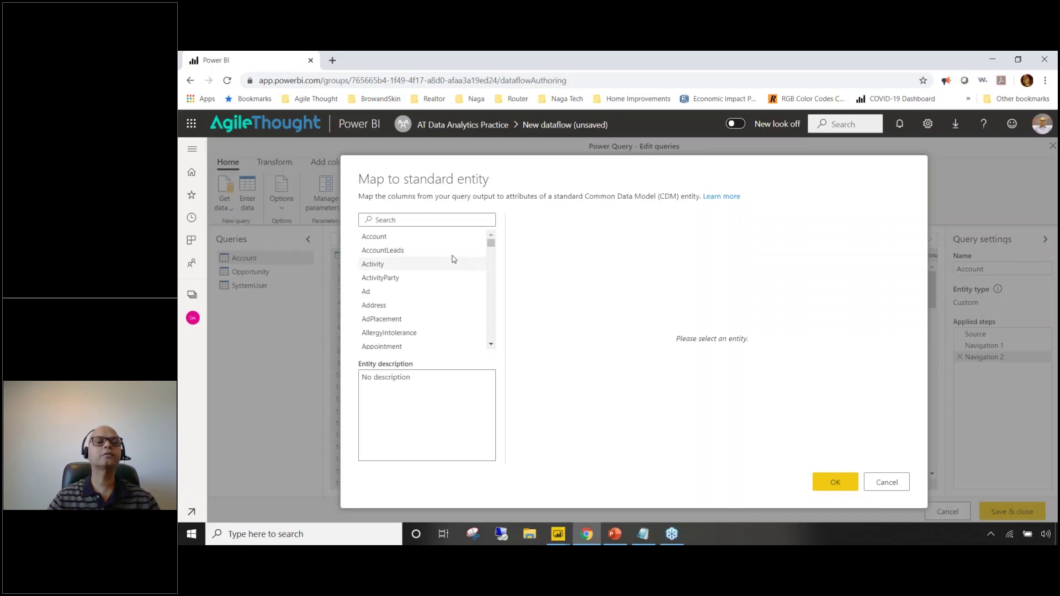
click(406, 223)
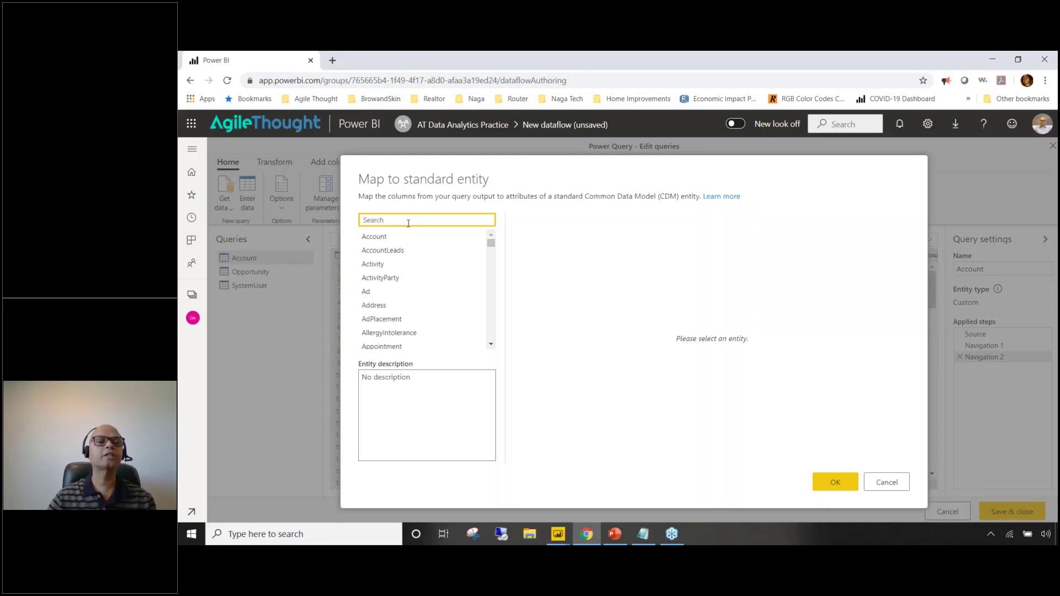
mouse_move(491, 243)
mouse_down()
mouse_move(500, 354)
mouse_move(502, 239)
mouse_up()
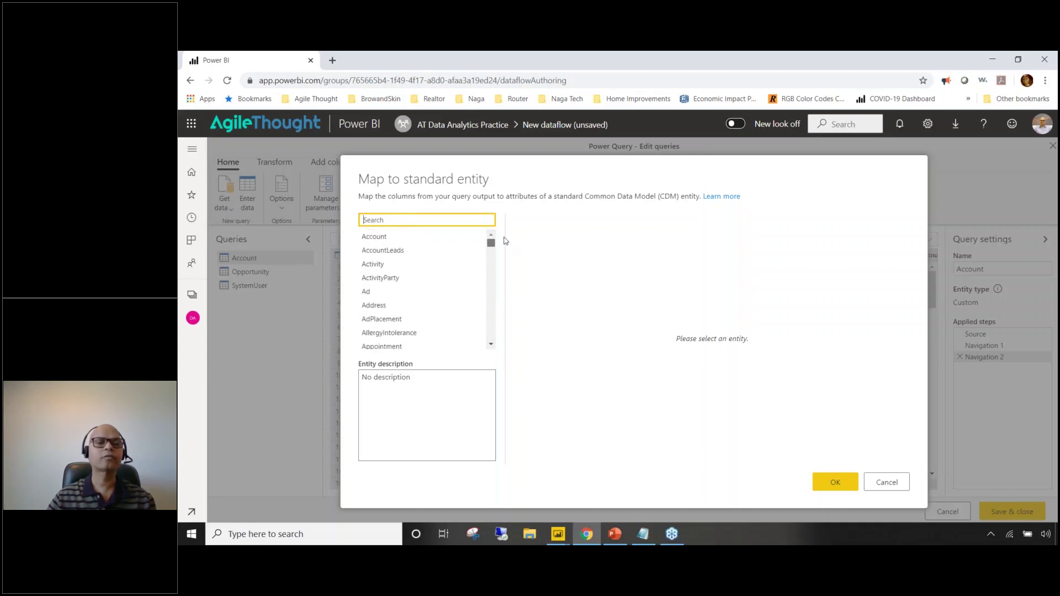
click(383, 238)
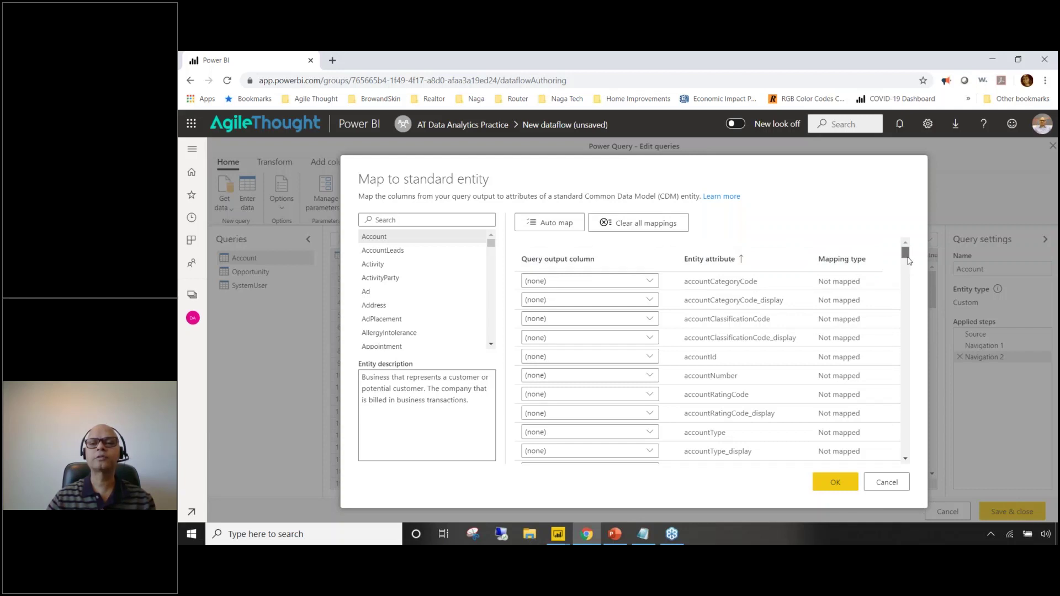
mouse_move(910, 261)
mouse_down()
mouse_move(920, 350)
mouse_move(921, 263)
mouse_move(911, 254)
mouse_up()
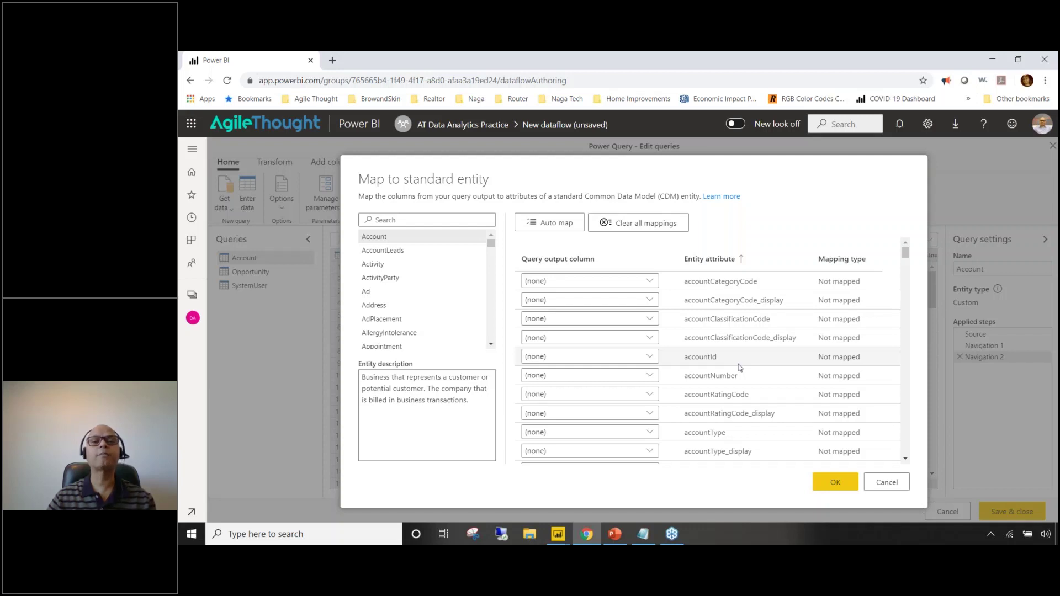
click(557, 227)
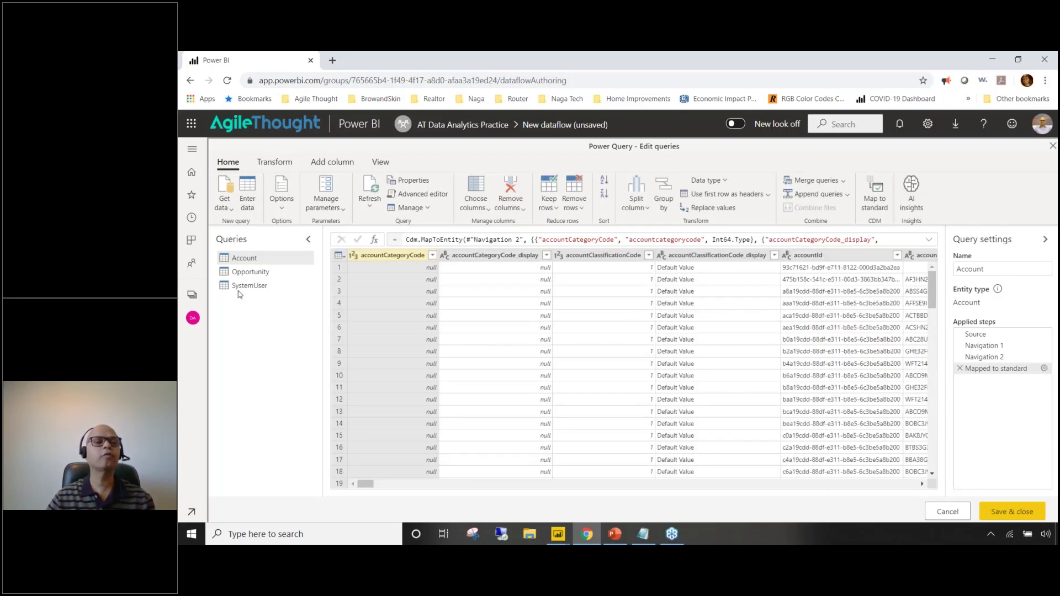
- Map the Opportunity query's columns to the standard Opportunity entity using automatic mapping, filtering the entity list by "opp"
click(248, 272)
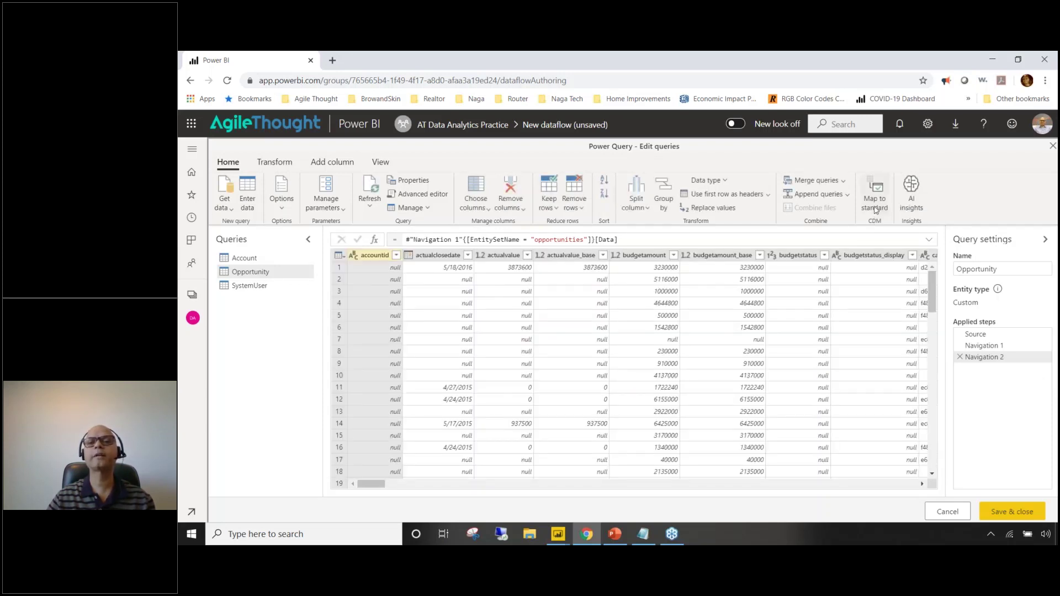
click(875, 207)
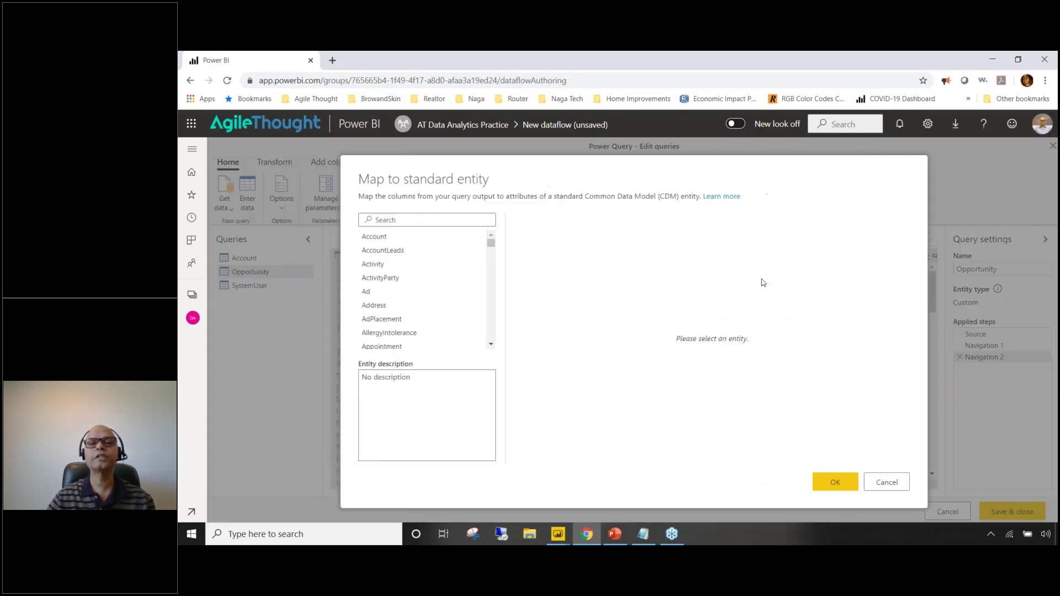
click(402, 219)
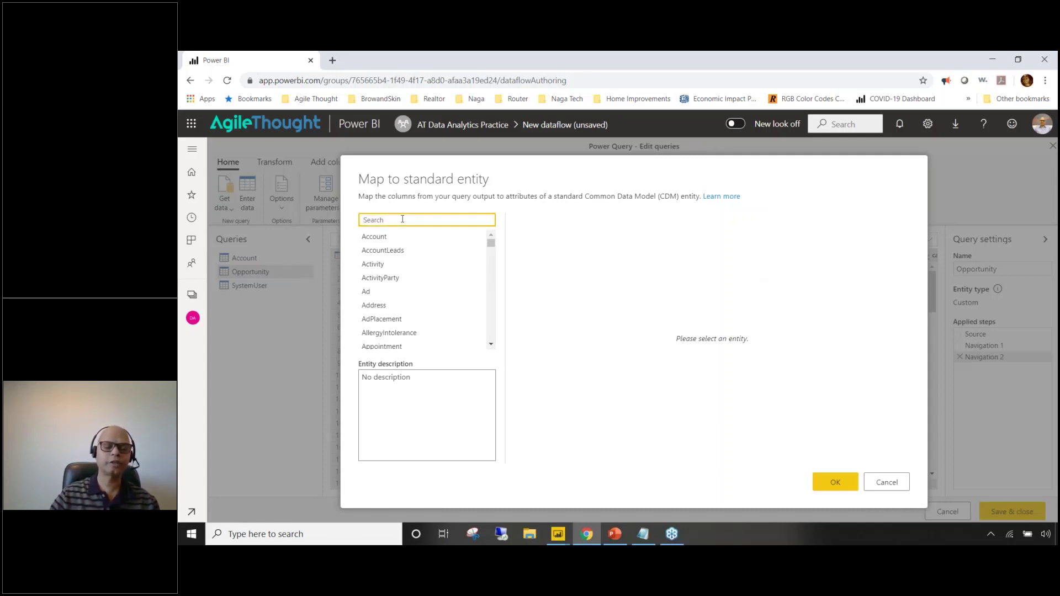
text(opp)
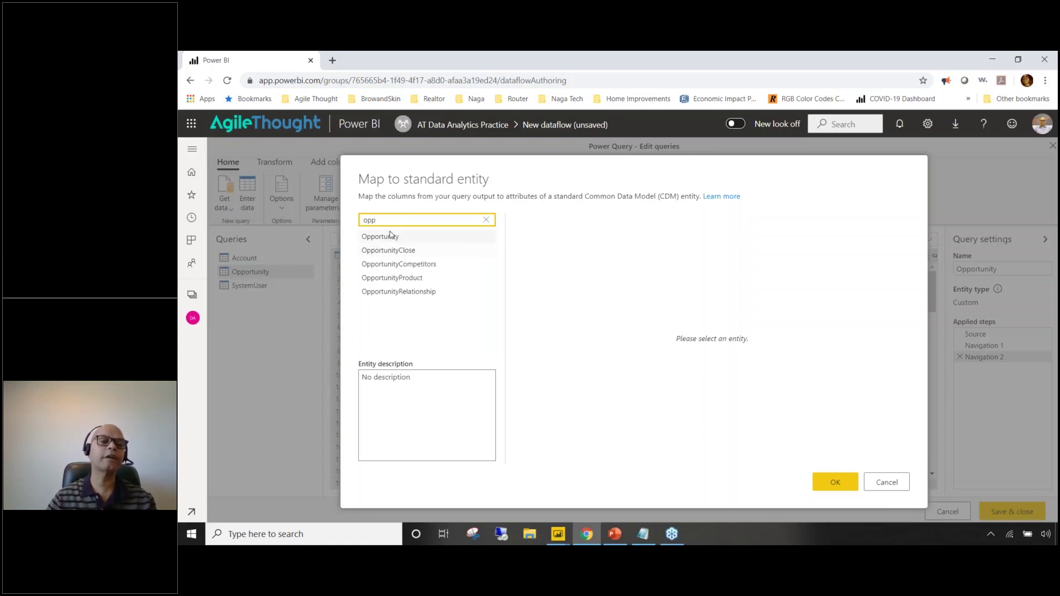
click(393, 239)
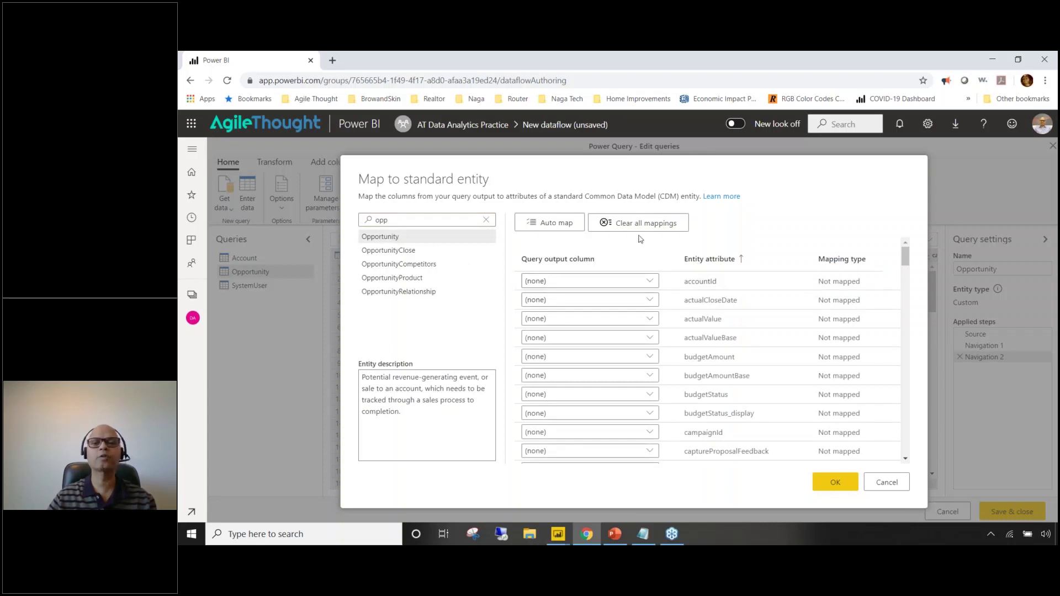
click(552, 223)
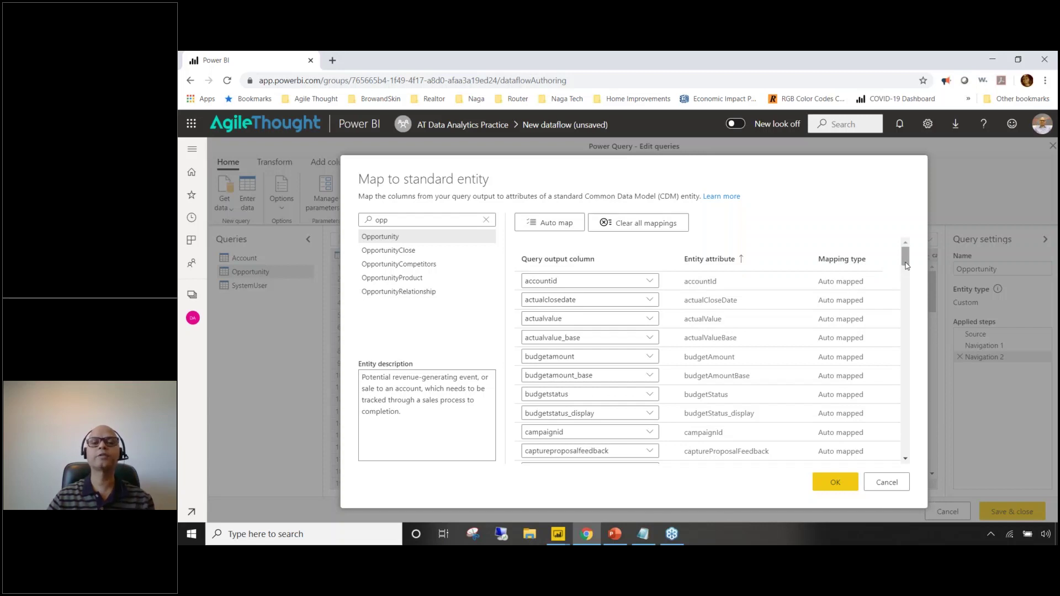
mouse_move(906, 267)
mouse_down()
mouse_move(903, 286)
mouse_move(904, 258)
mouse_up()
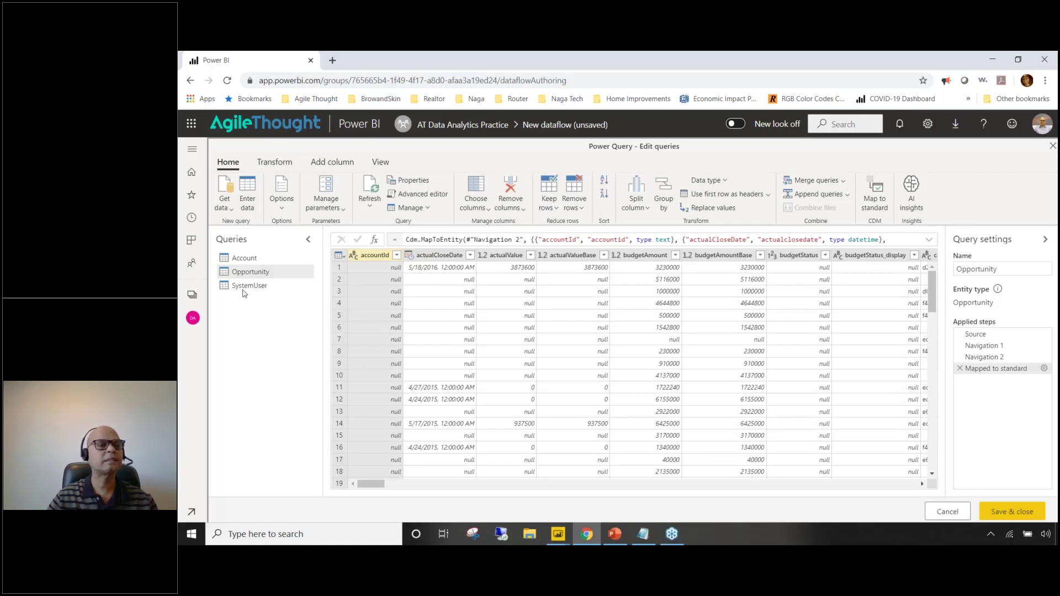
- Map the SystemUser query's columns to the standard User entity using automatic mapping, filtering the entity list by "user"
click(243, 291)
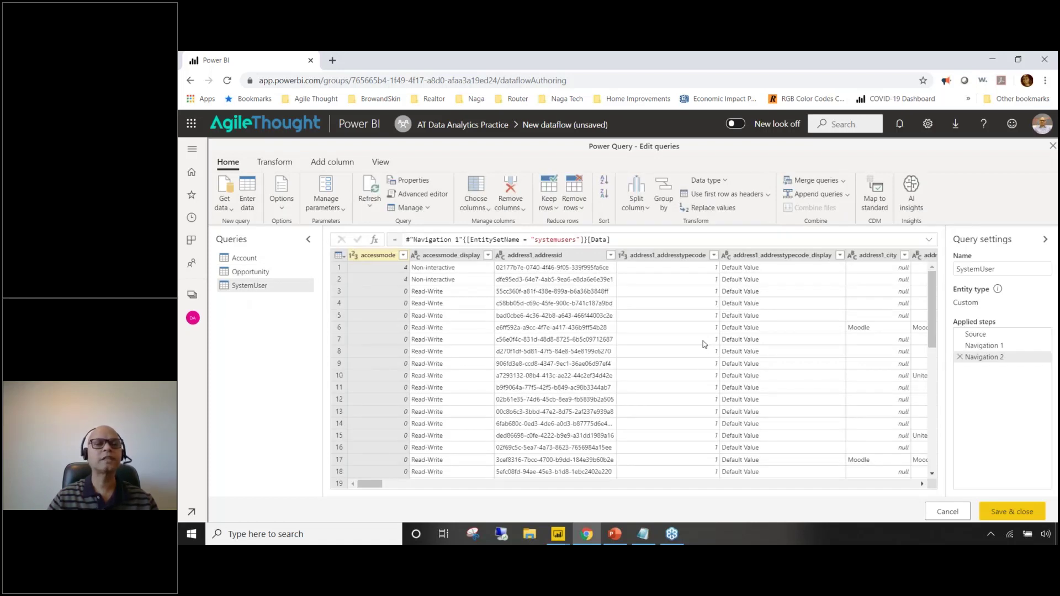
click(875, 200)
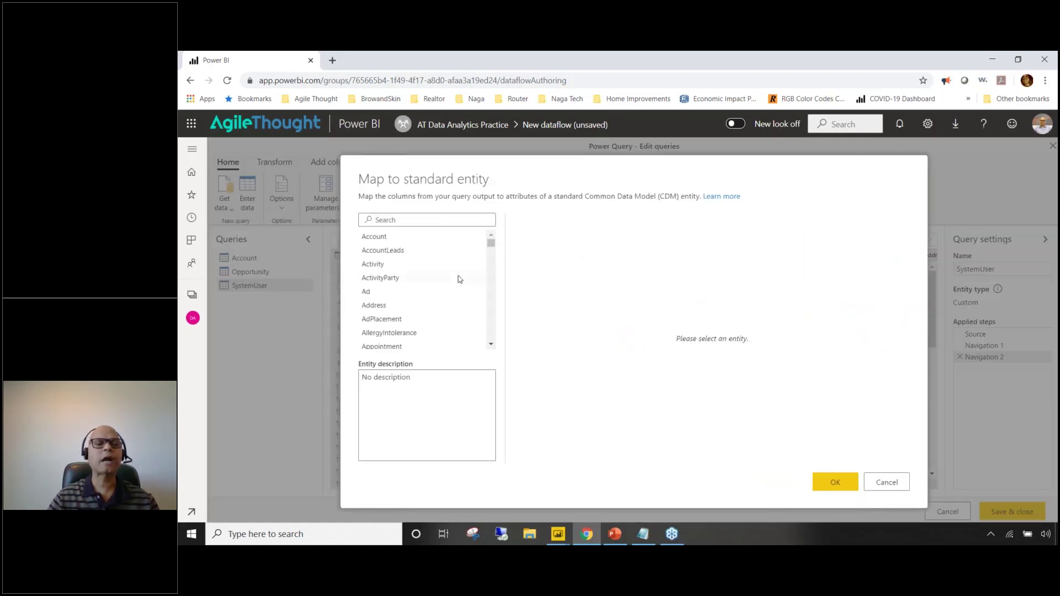
click(413, 220)
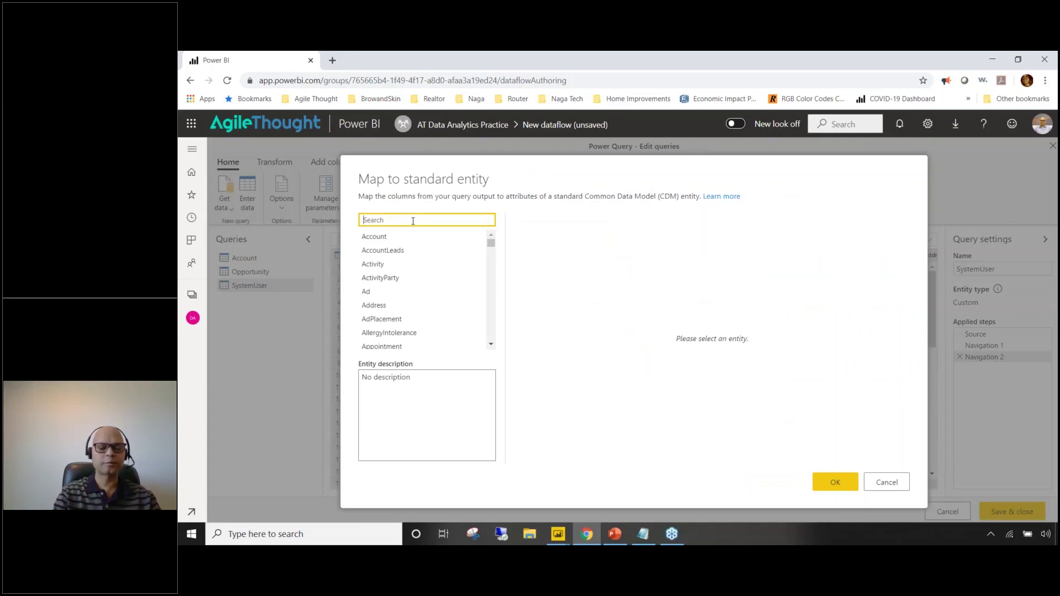
text(user)
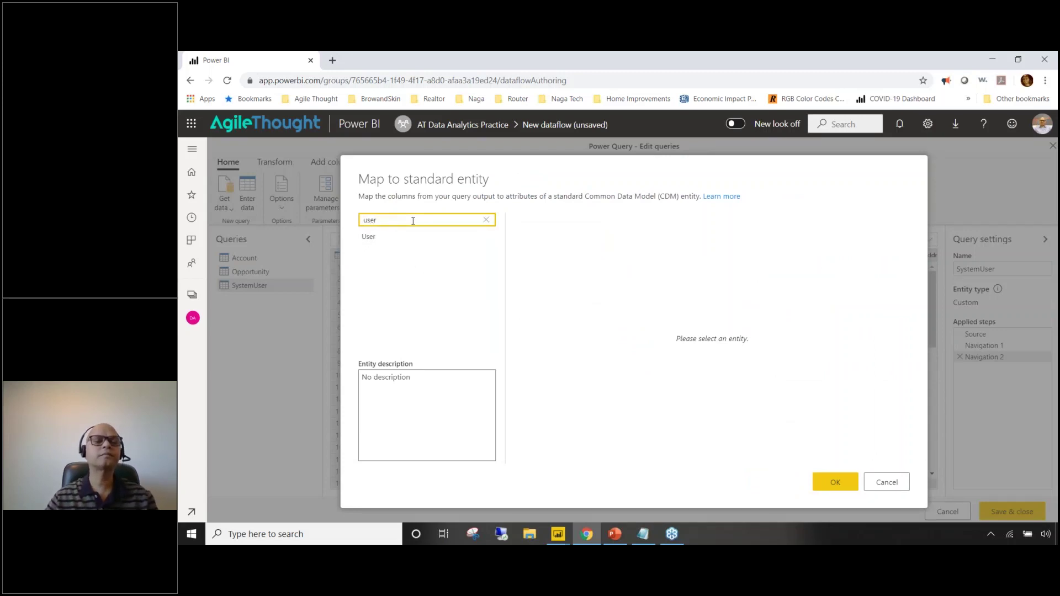
click(371, 238)
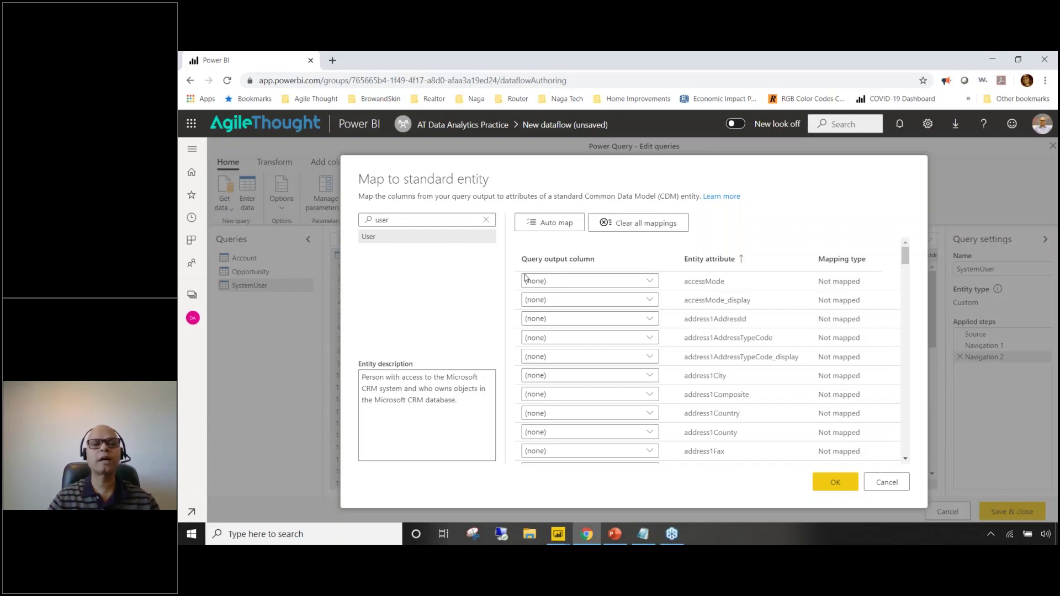
click(553, 224)
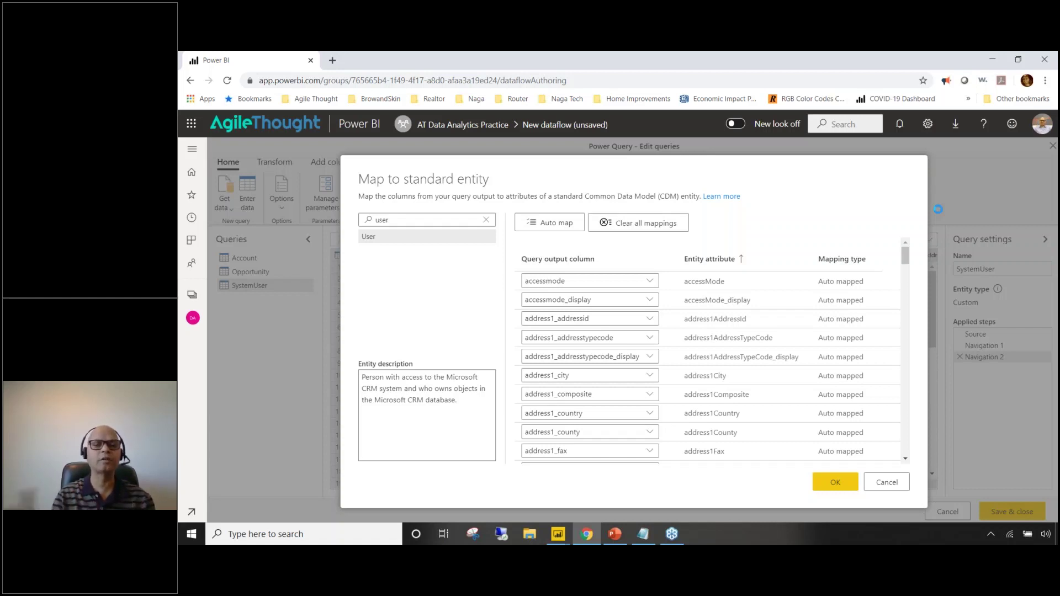
key(Return)
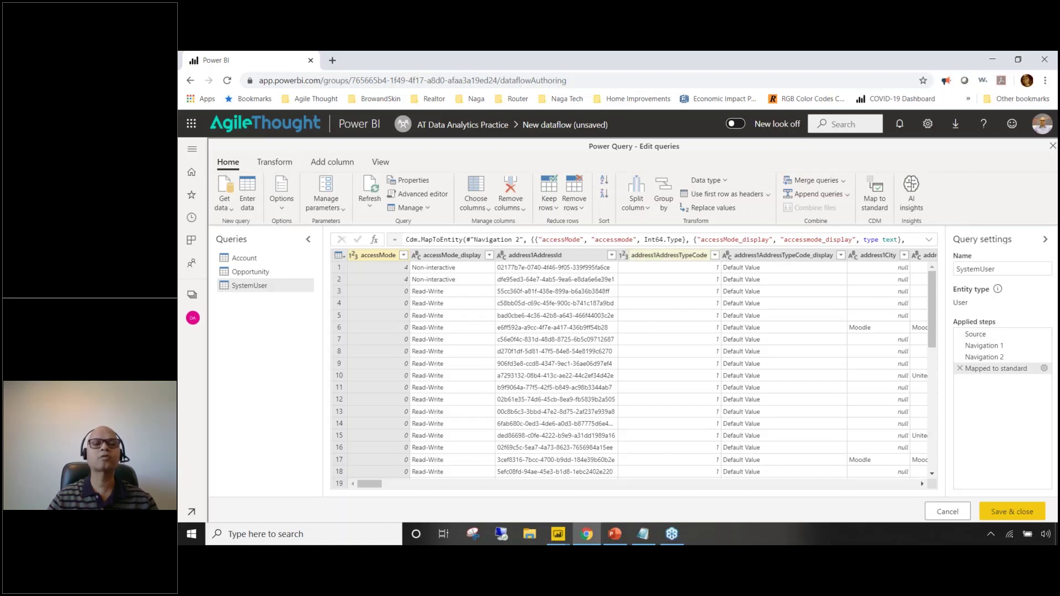
- Save and close the queries, save the dataflow as "CRM Dynamics 365", and refresh it immediately
click(1011, 516)
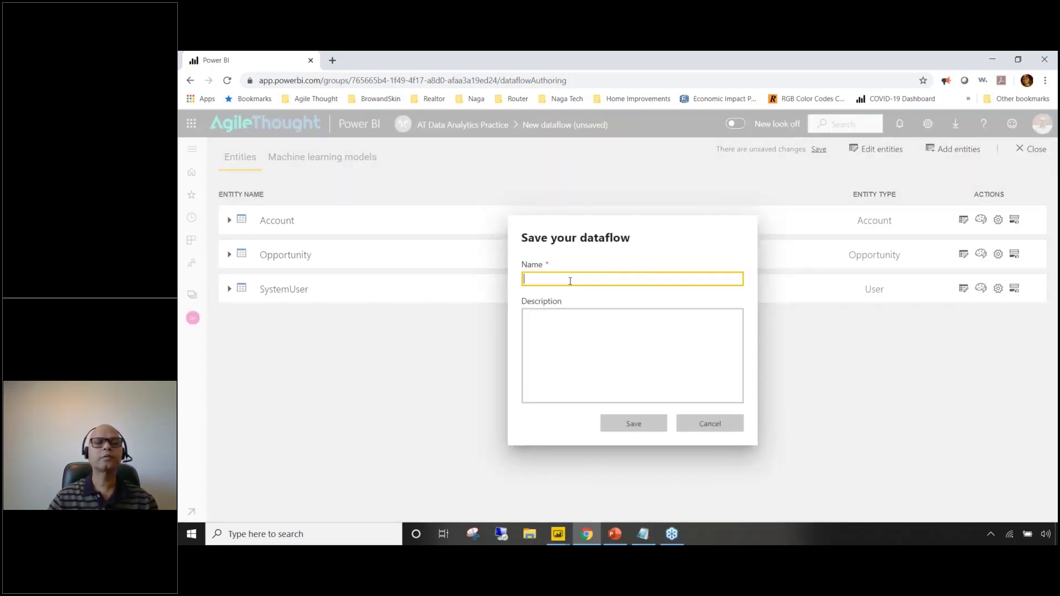
text(C)
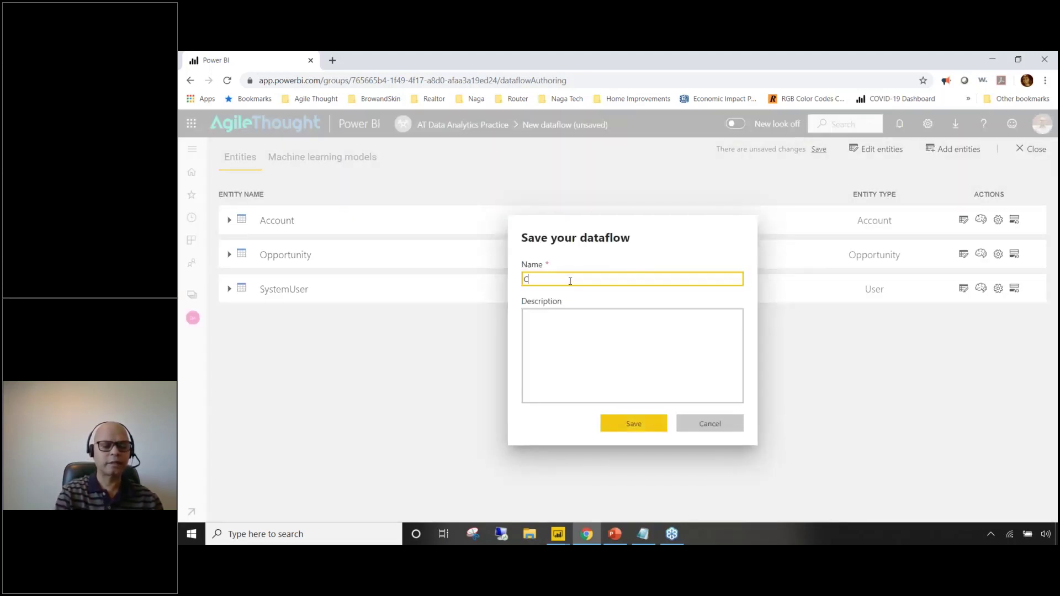
text(RM Dy)
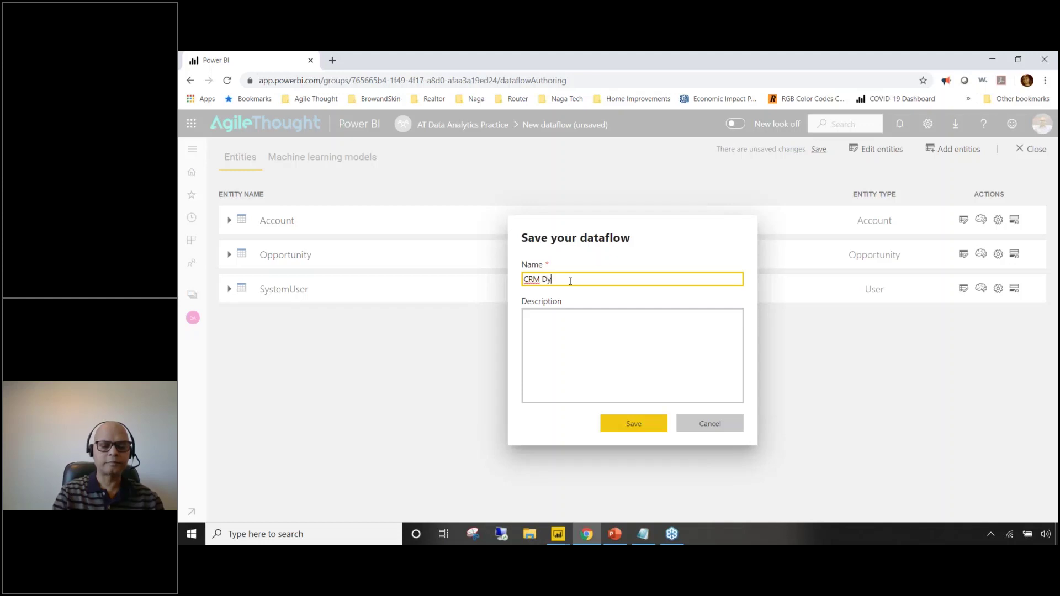
text(namics)
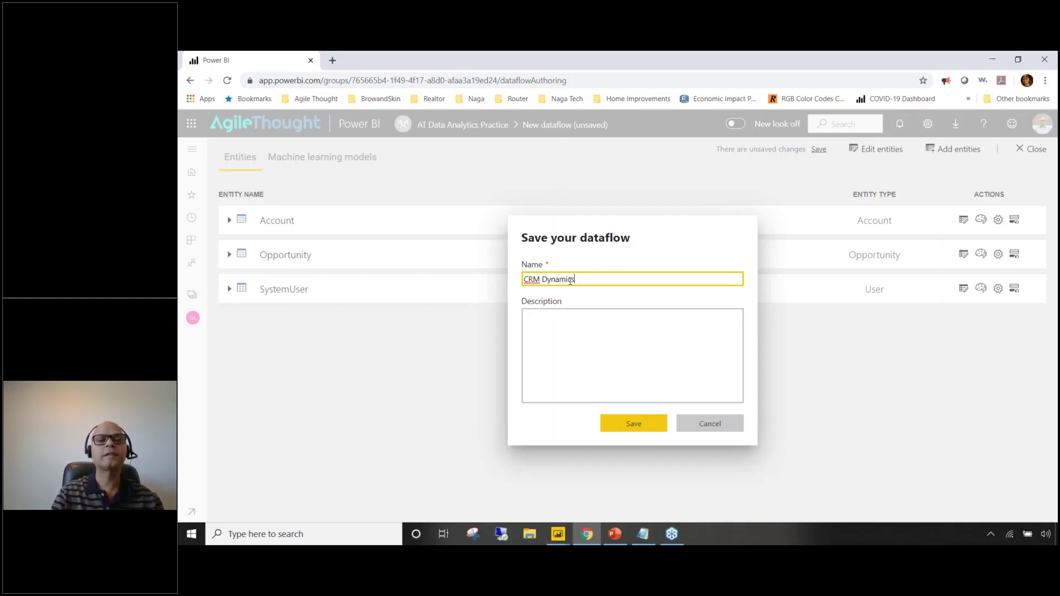
text( 365)
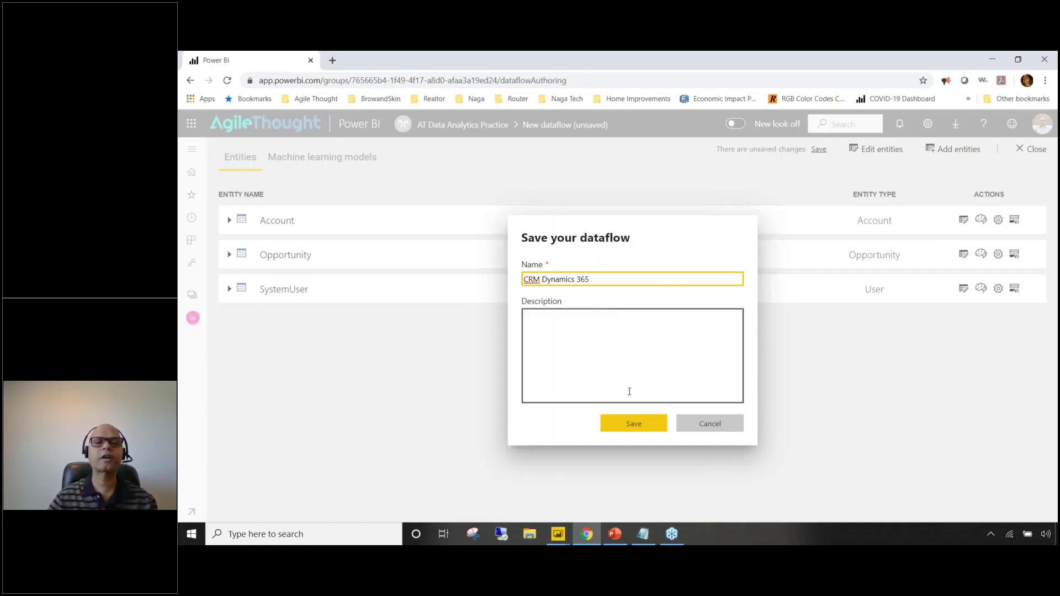
click(636, 426)
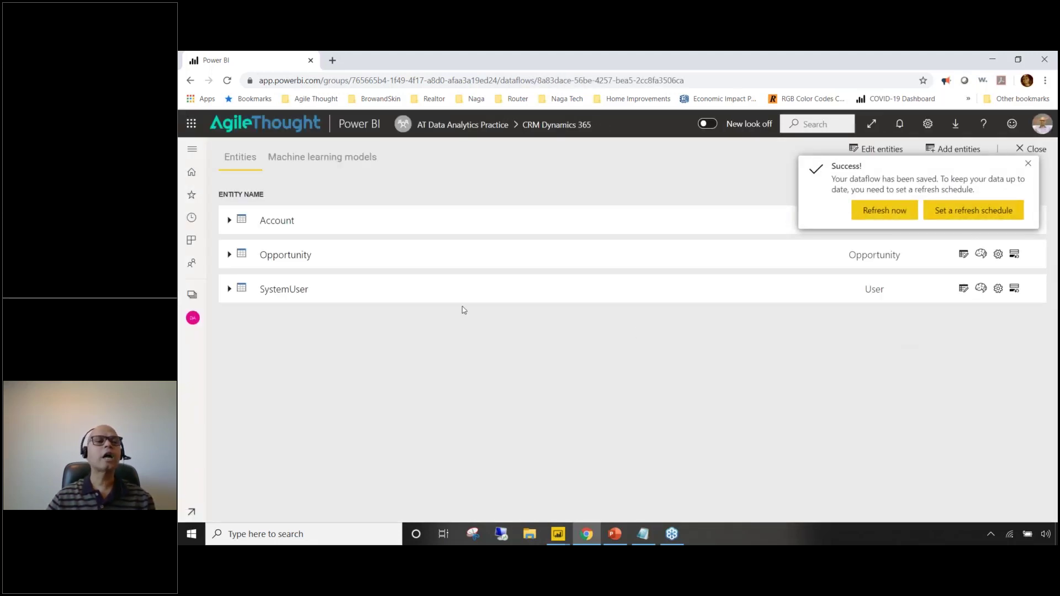
click(879, 218)
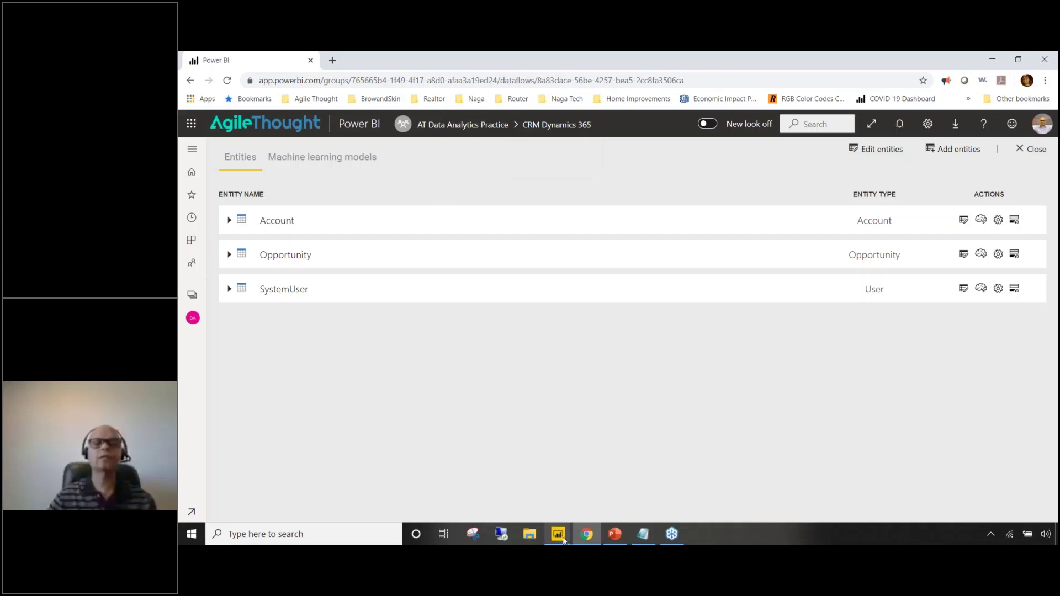
- In the untitled Power BI Desktop report, bring Account, Opportunity and SystemUser from the CRM Dynamics 365 dataflow into the query editor for transformation
mouse_move(563, 540)
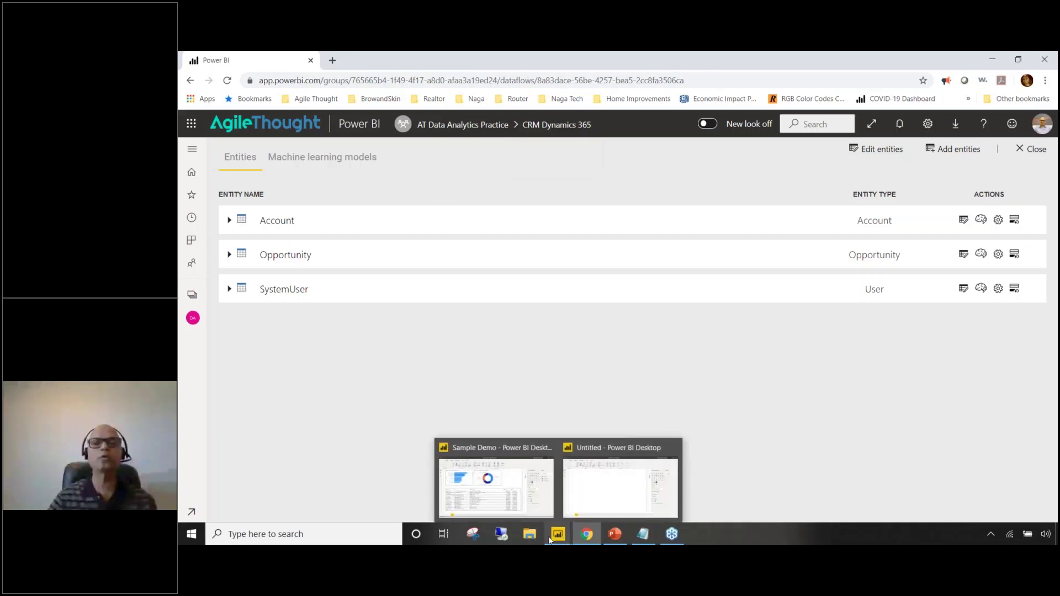
click(595, 499)
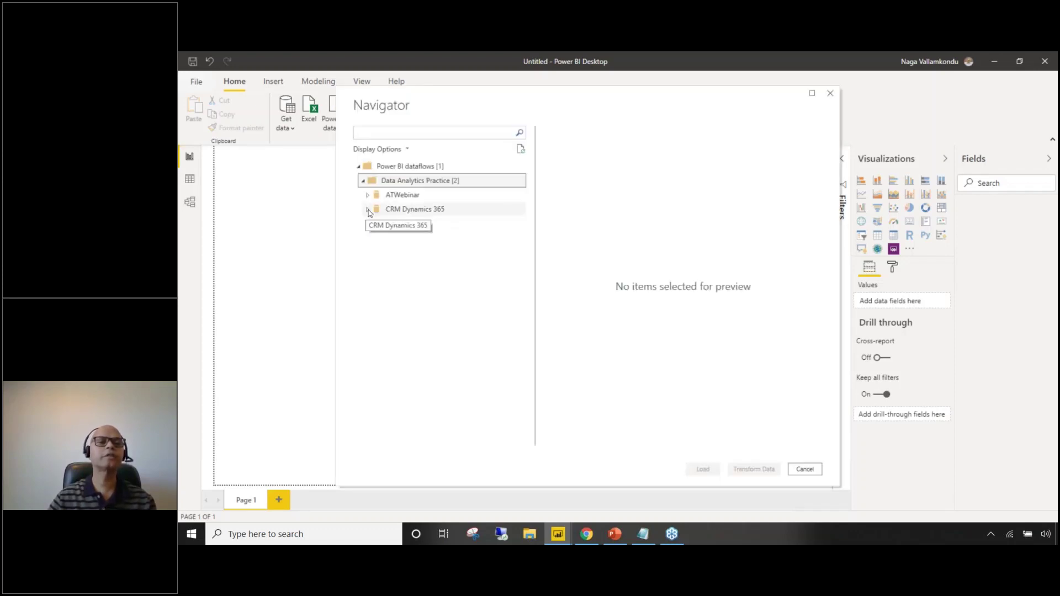
click(368, 210)
click(368, 210)
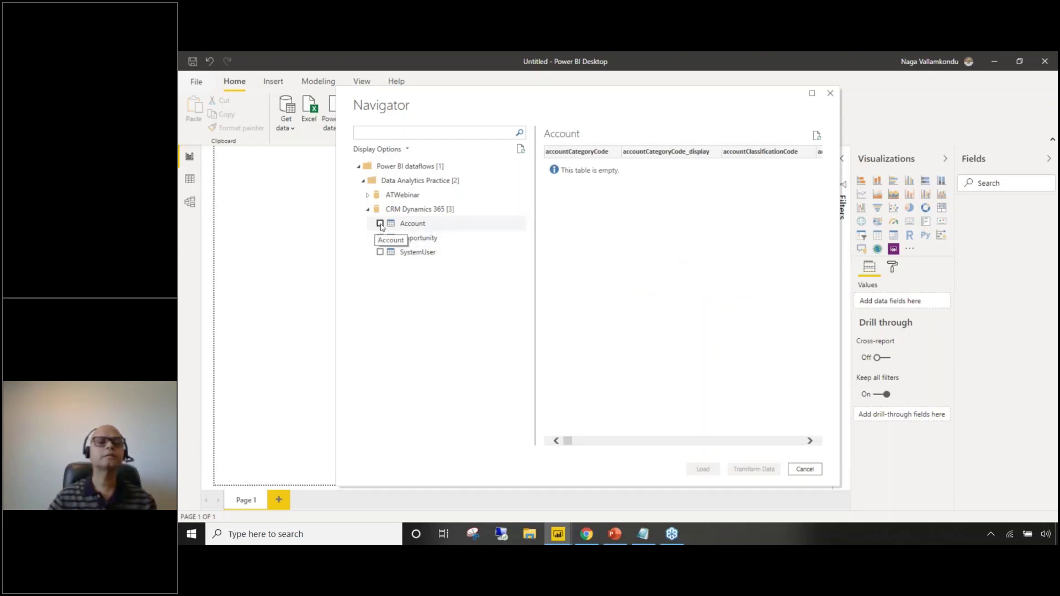
click(380, 224)
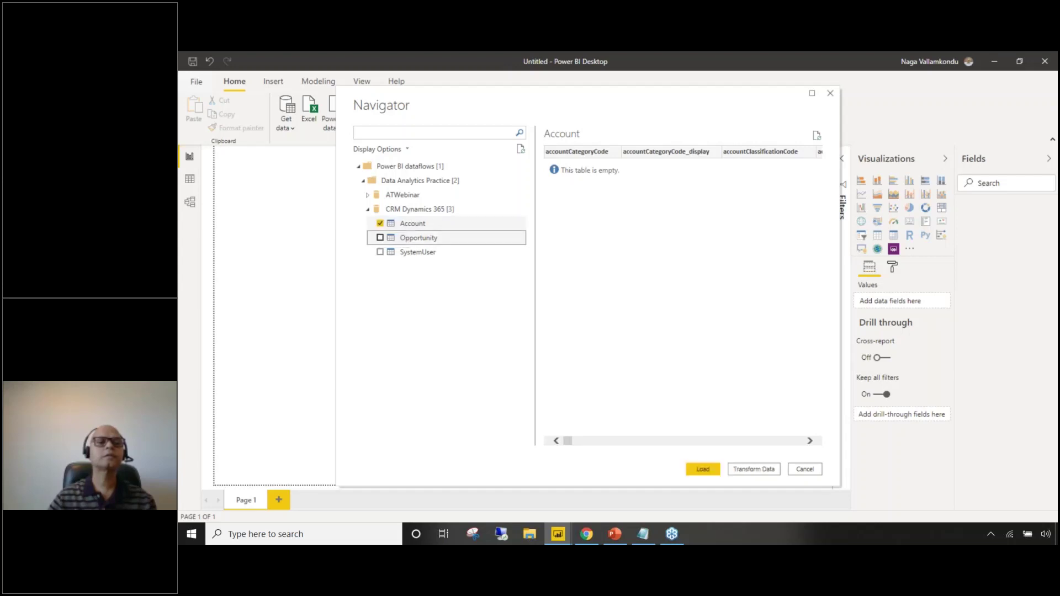
click(381, 238)
click(380, 257)
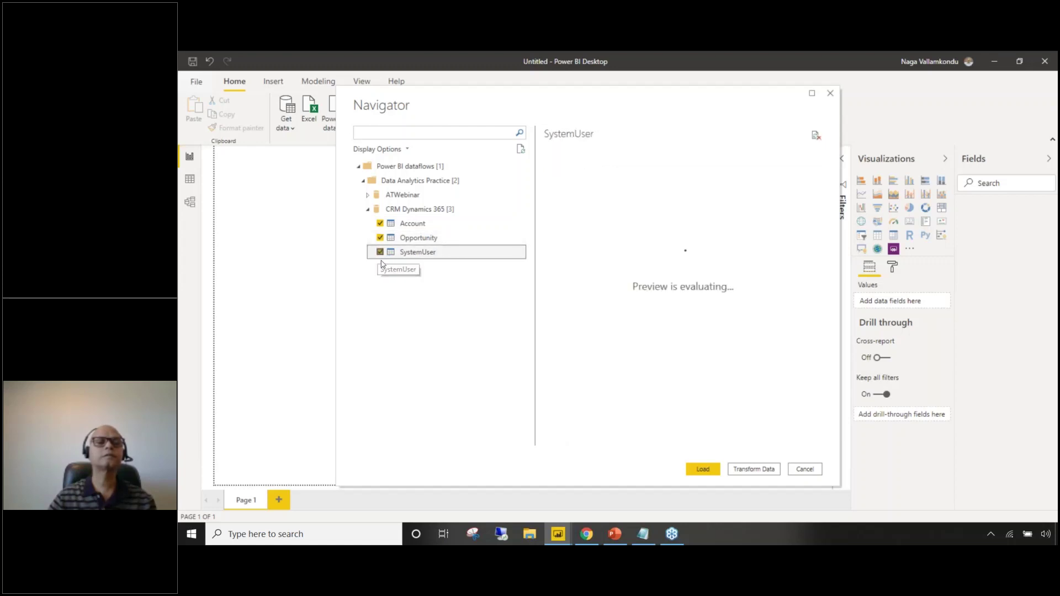
click(753, 473)
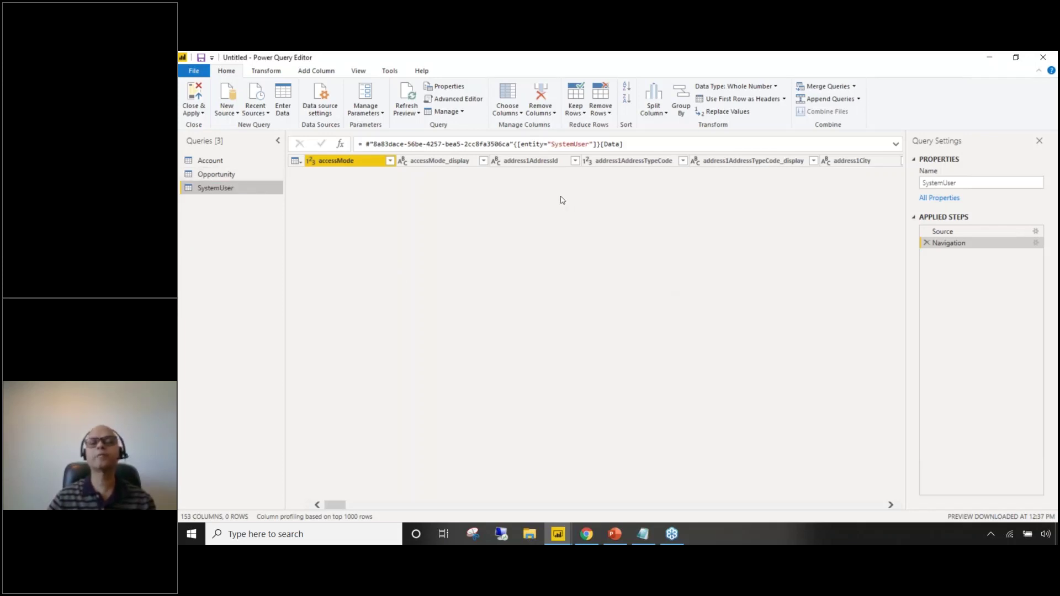
click(988, 64)
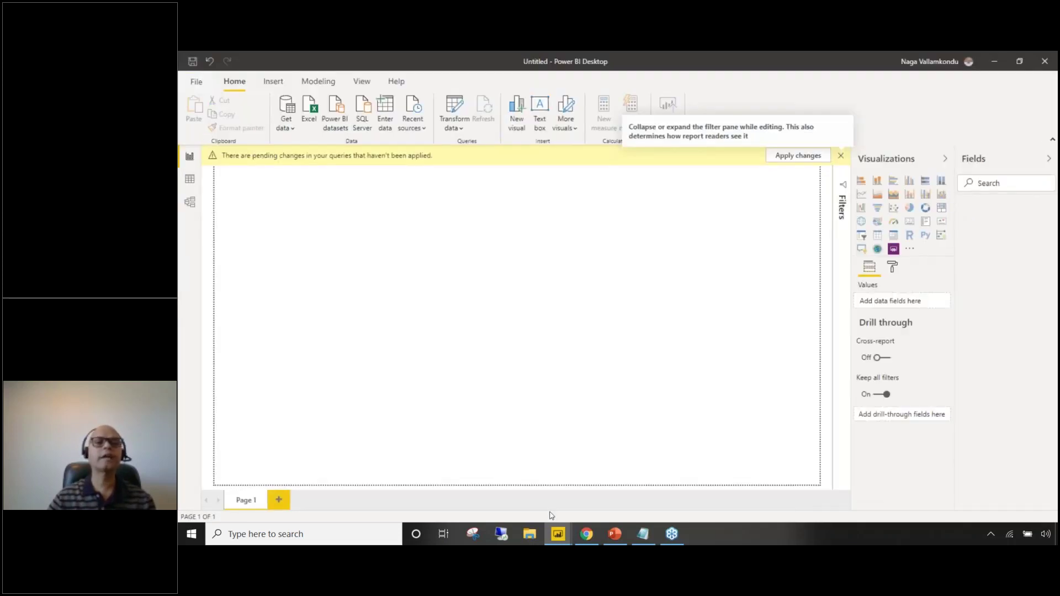
- Return to the dataflow in the browser and turn on incremental refresh for the Account entity, filtering by the modifiedOn field
click(586, 534)
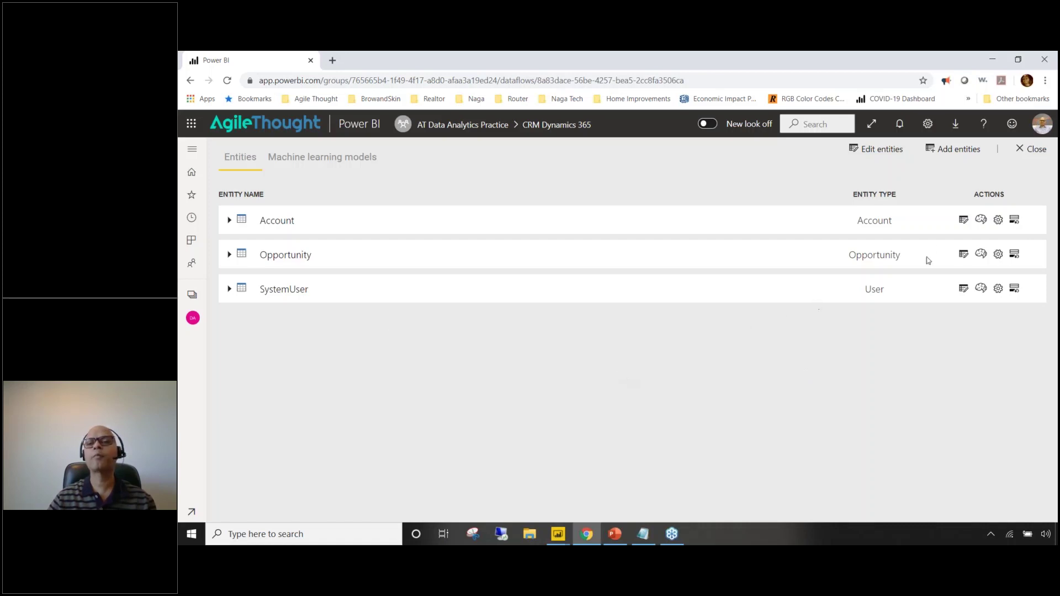
click(1015, 221)
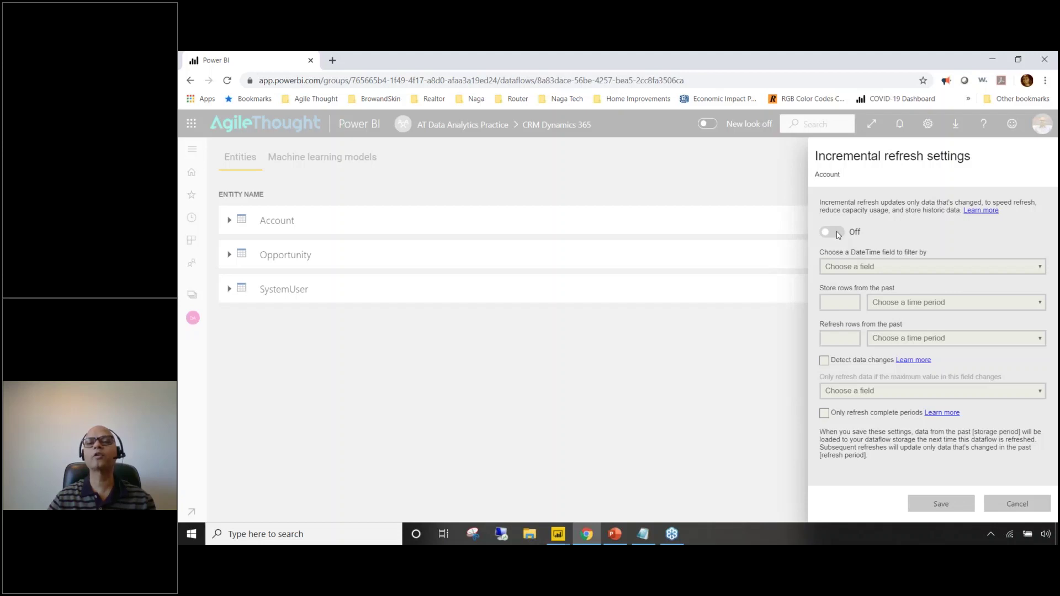
click(837, 235)
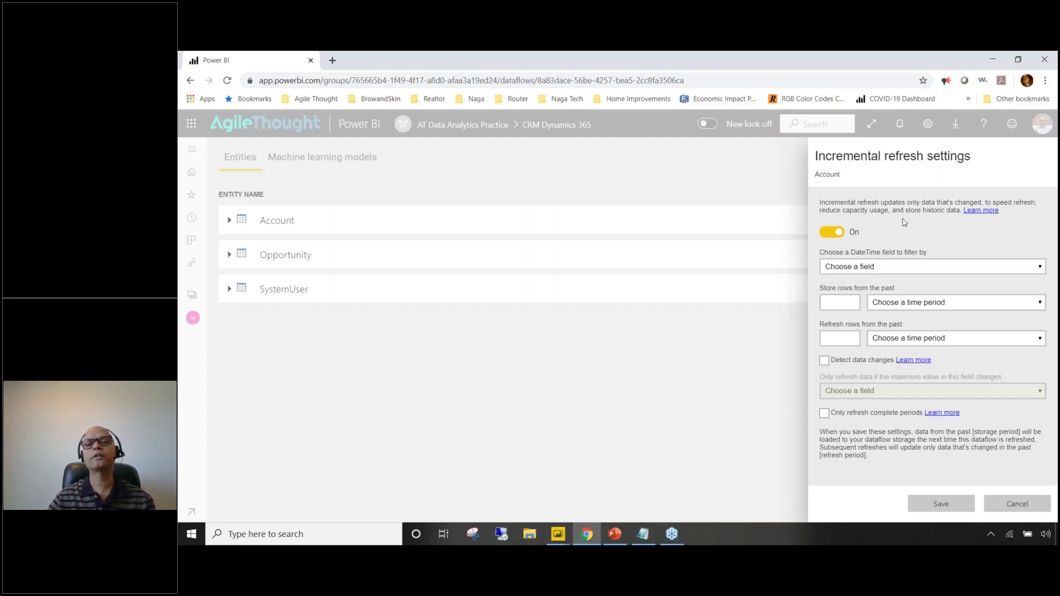
click(848, 269)
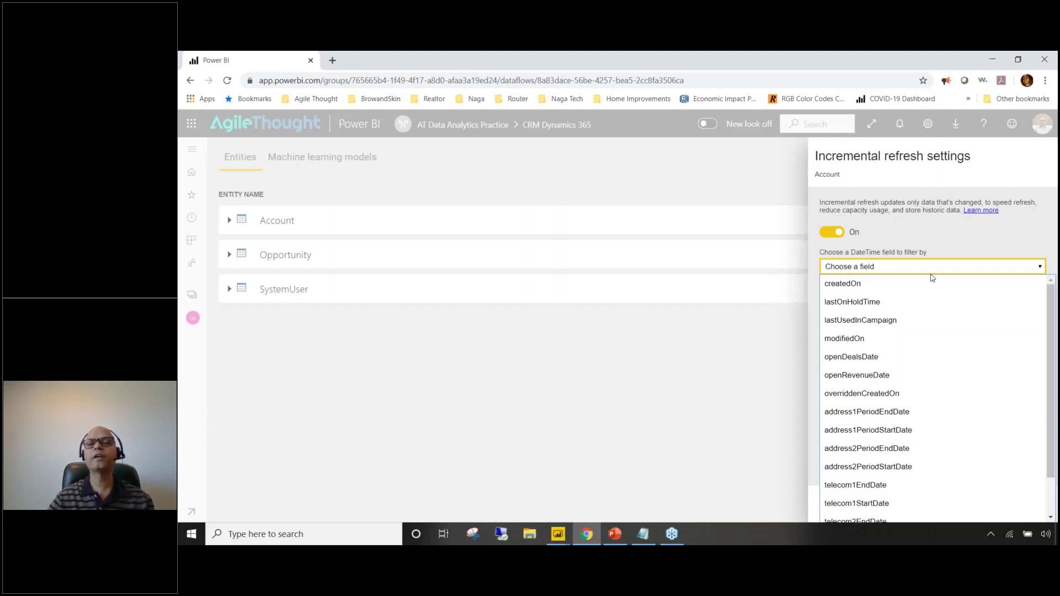
scroll(932, 364, down, 2)
scroll(932, 368, up, 2)
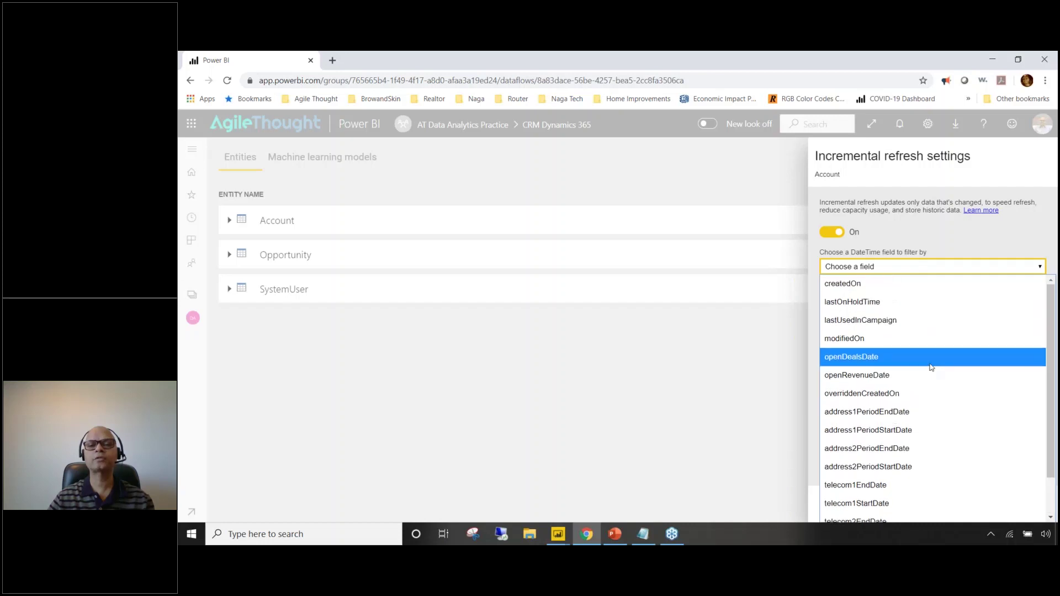
click(855, 339)
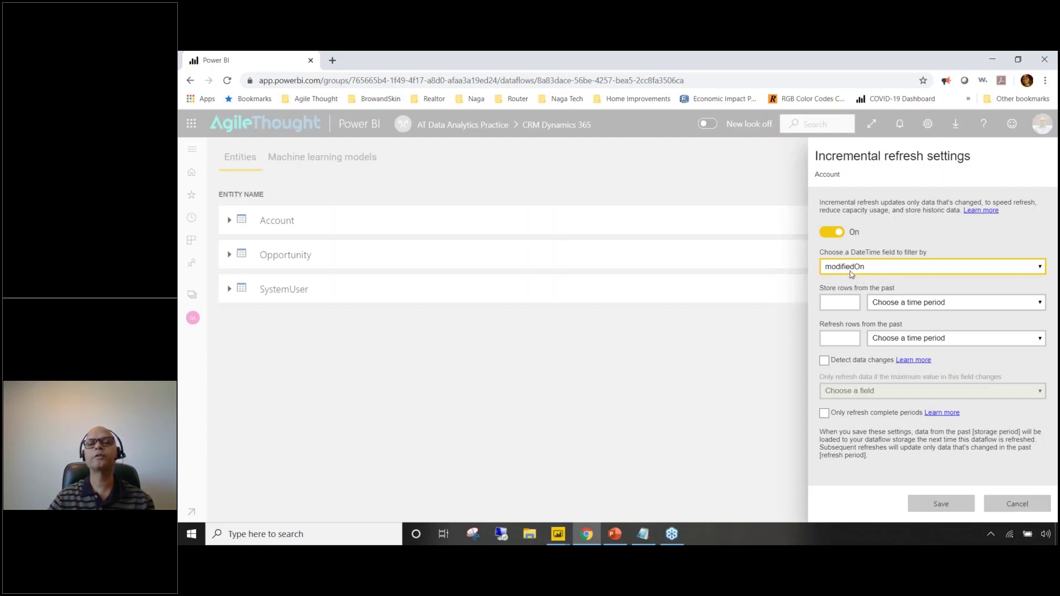
drag(854, 288, 818, 288)
click(903, 289)
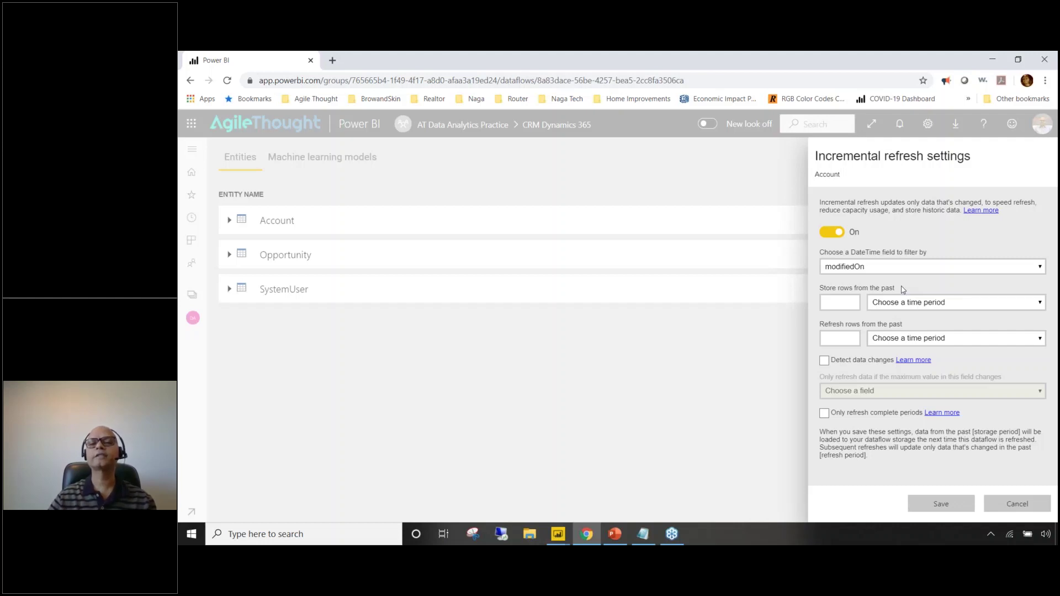
- Set the Account entity's incremental refresh to store rows from the past 3 years and refresh rows from the past 3 days
click(893, 308)
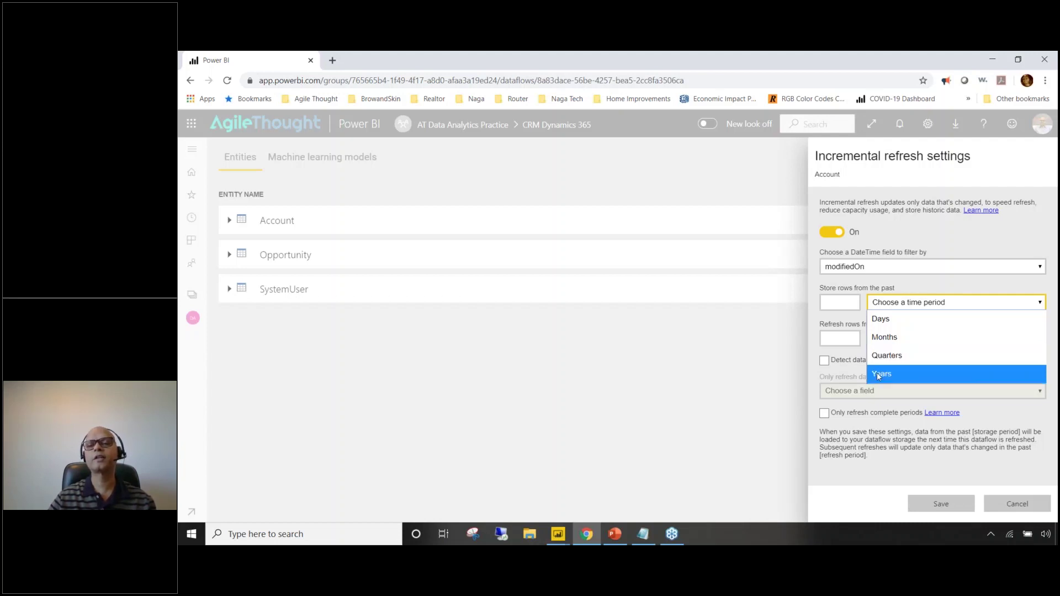
click(879, 375)
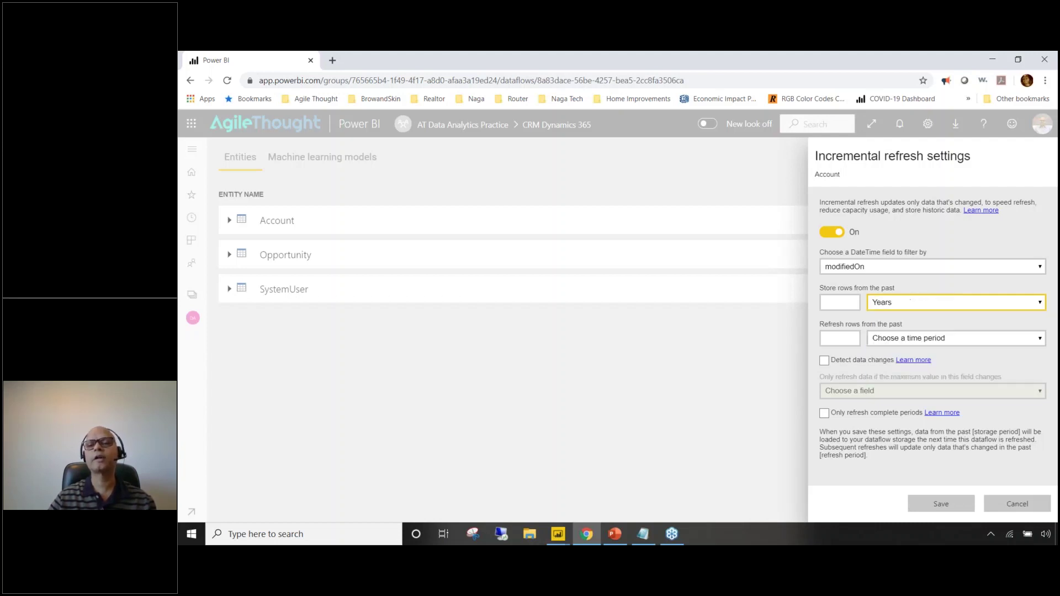
click(835, 306)
text(3)
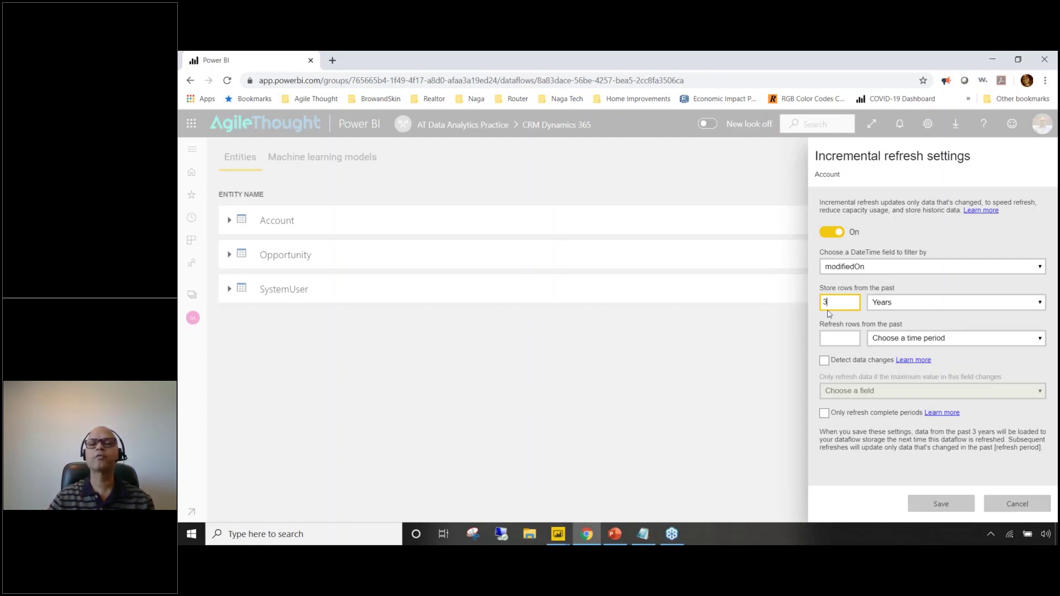
click(900, 342)
click(893, 356)
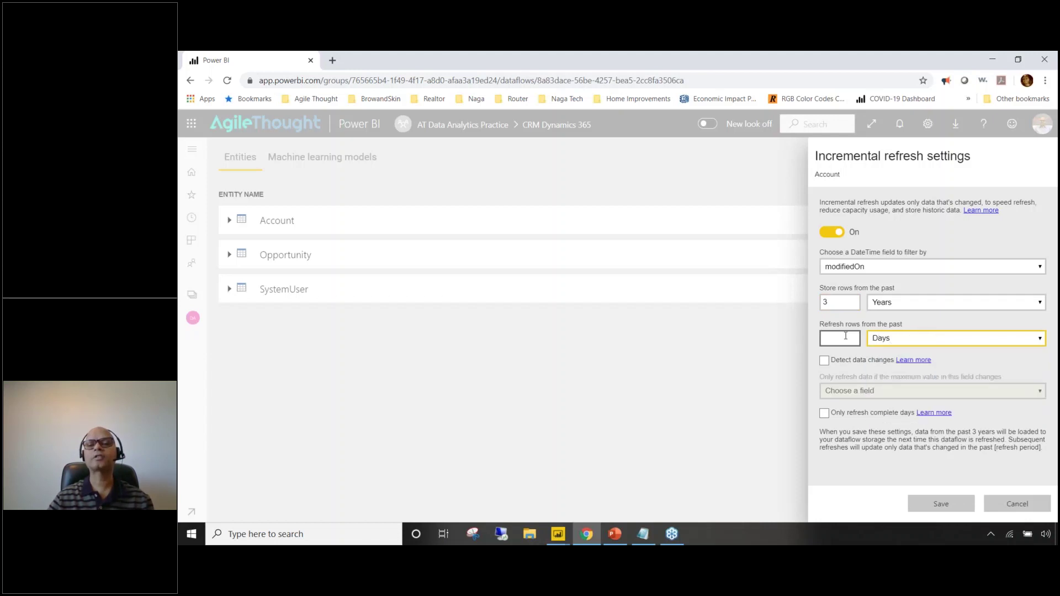
click(855, 339)
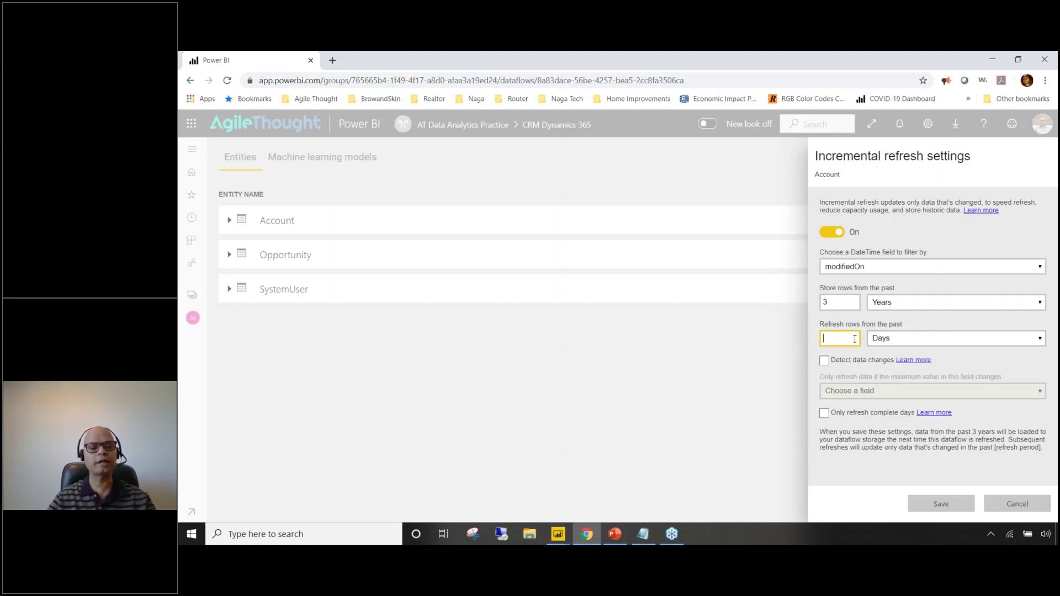
text(3)
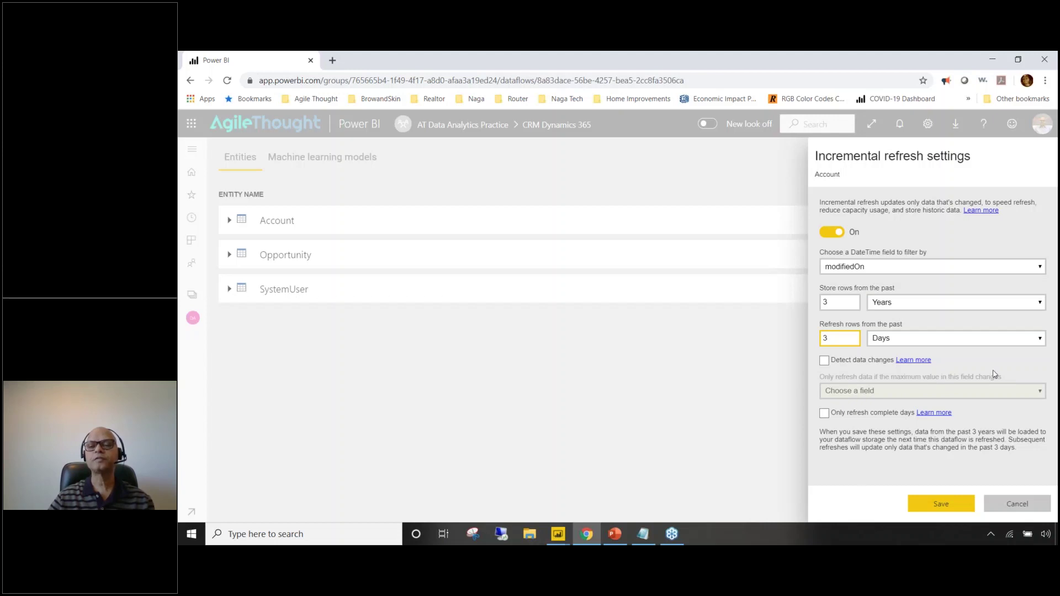
drag(821, 432, 1018, 453)
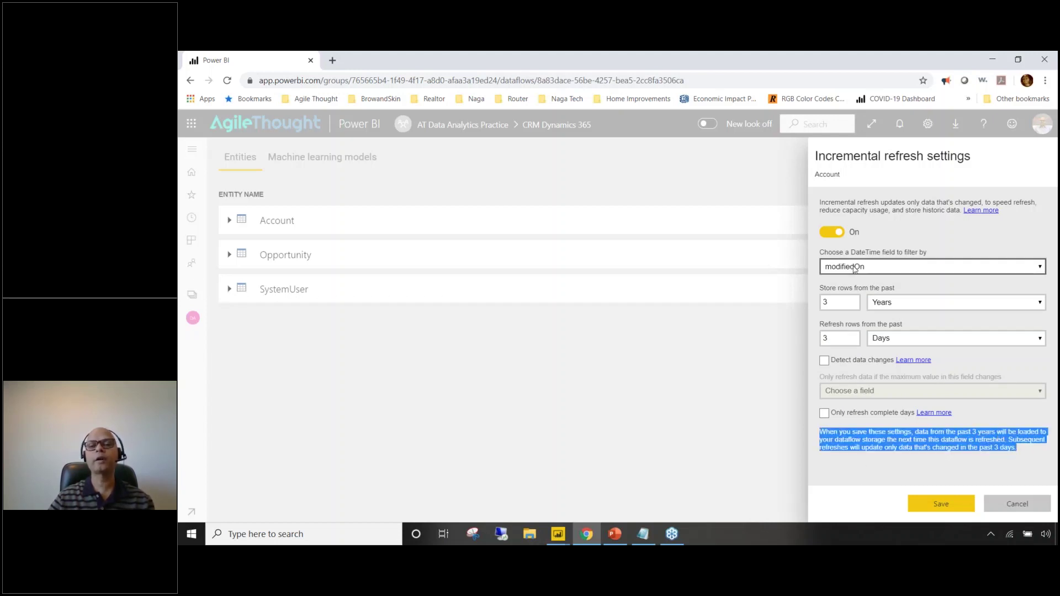
click(917, 473)
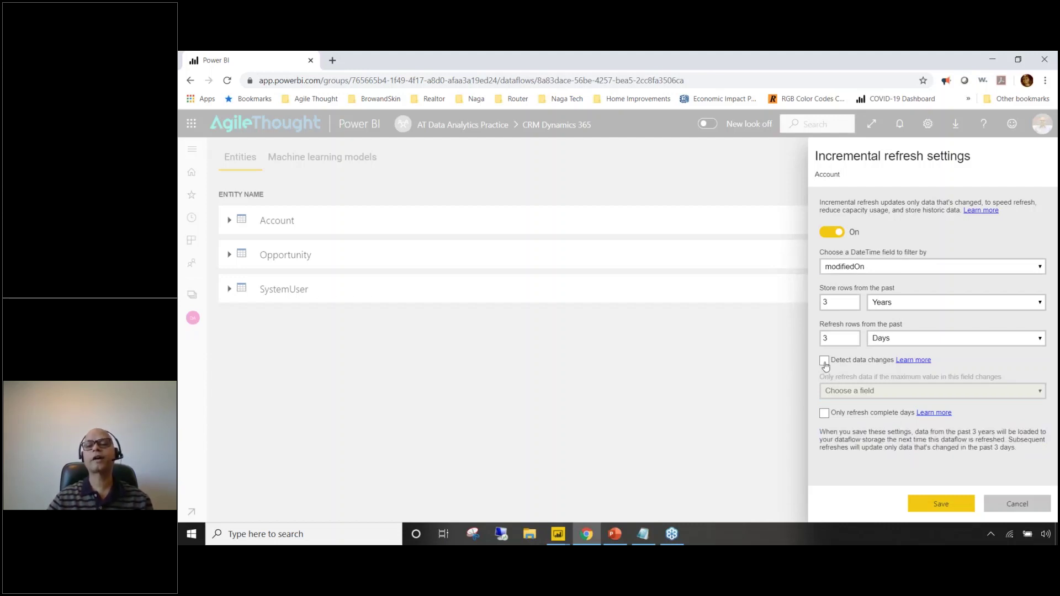
- Turn on data change detection for the Account entity, using openDealsDate as the field whose maximum value is checked
click(824, 362)
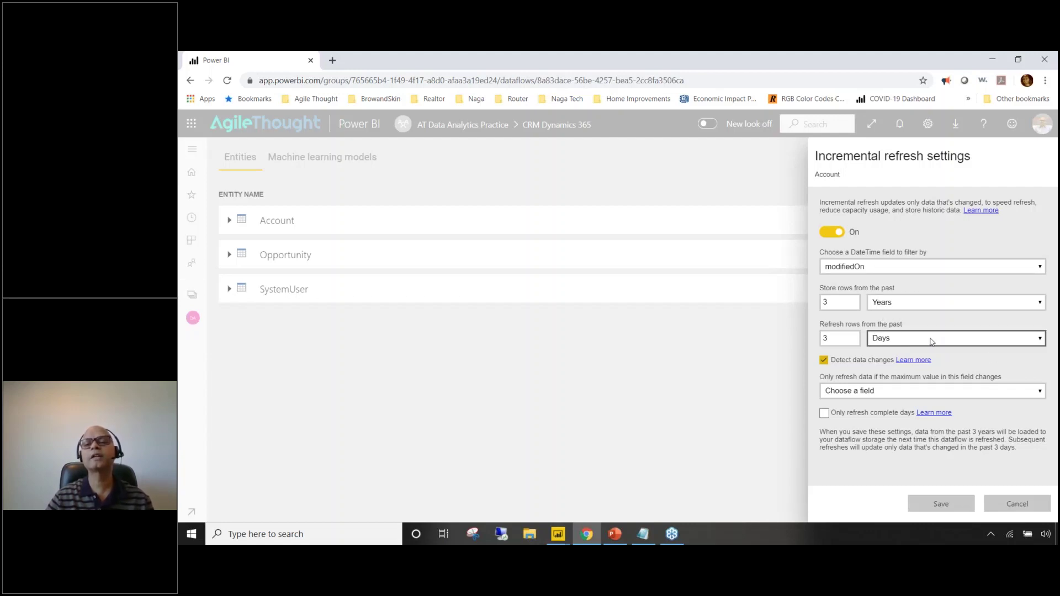
click(888, 396)
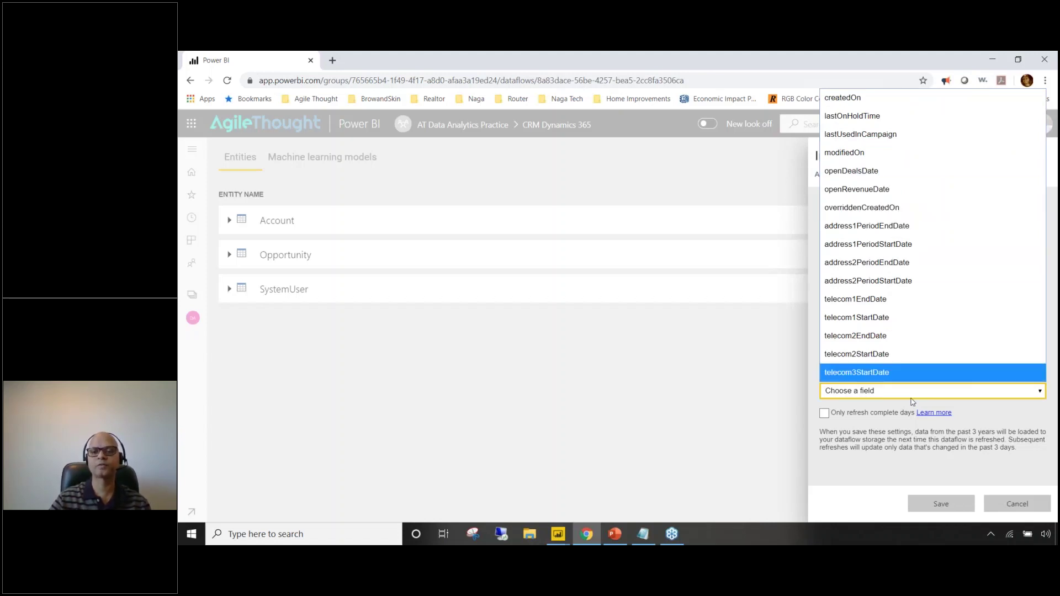
click(909, 431)
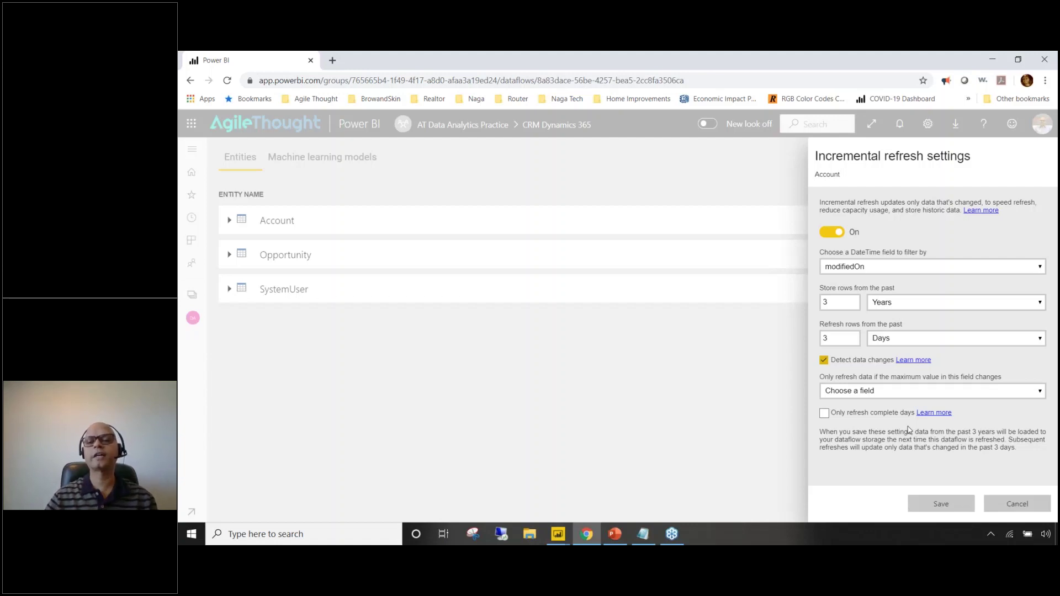
click(855, 393)
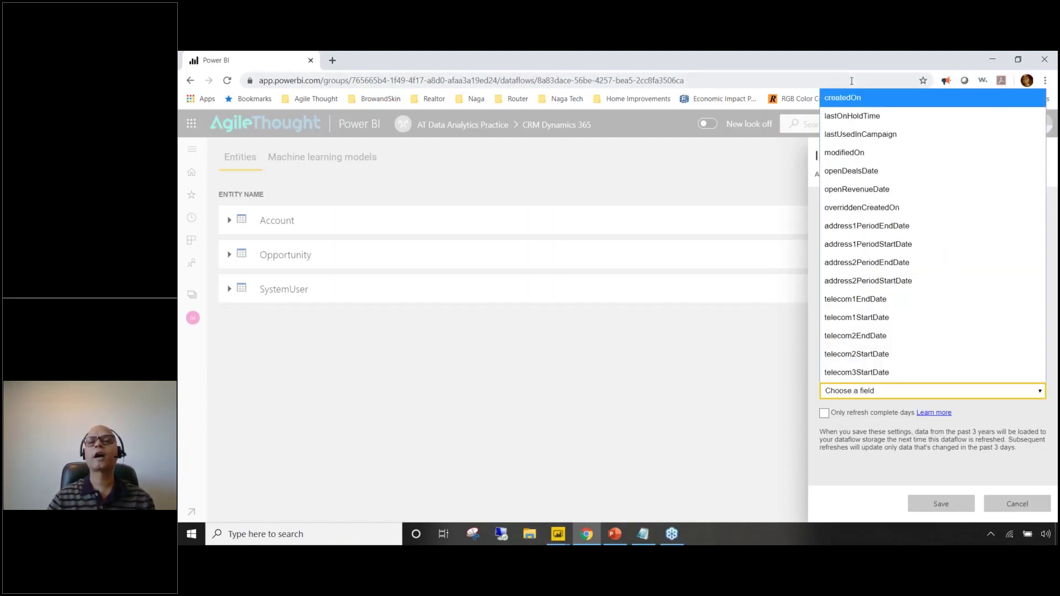
click(853, 391)
click(853, 391)
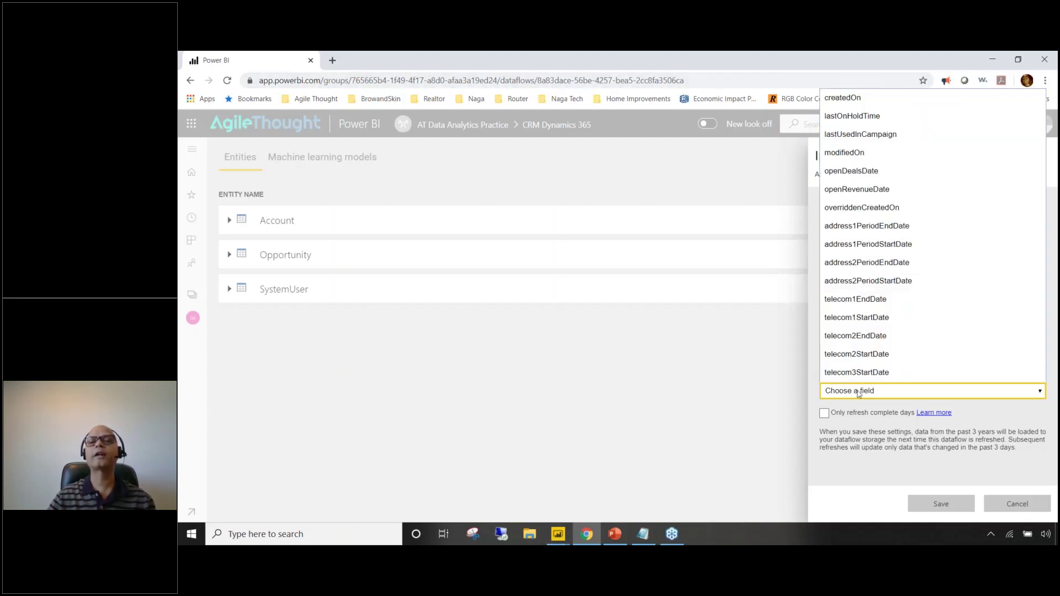
click(860, 177)
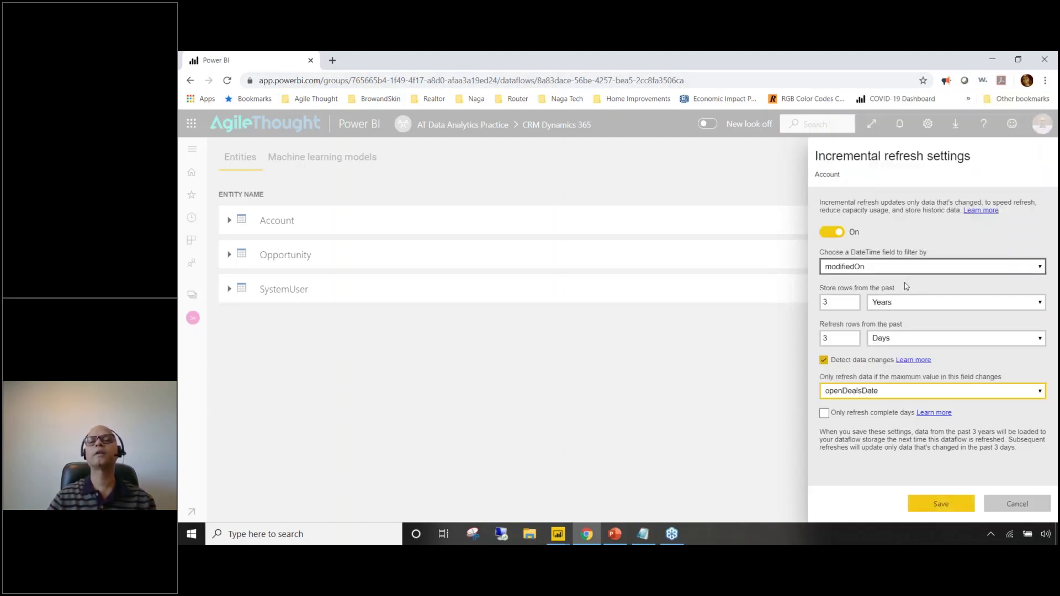
- Look through the other fields available for change detection and cancel the Account entity's incremental refresh settings
click(879, 394)
key(Down)
key(Down)
key(Down)
key(Down)
key(Down)
key(Down)
key(Down)
key(Down)
key(Down)
key(Down)
key(Down)
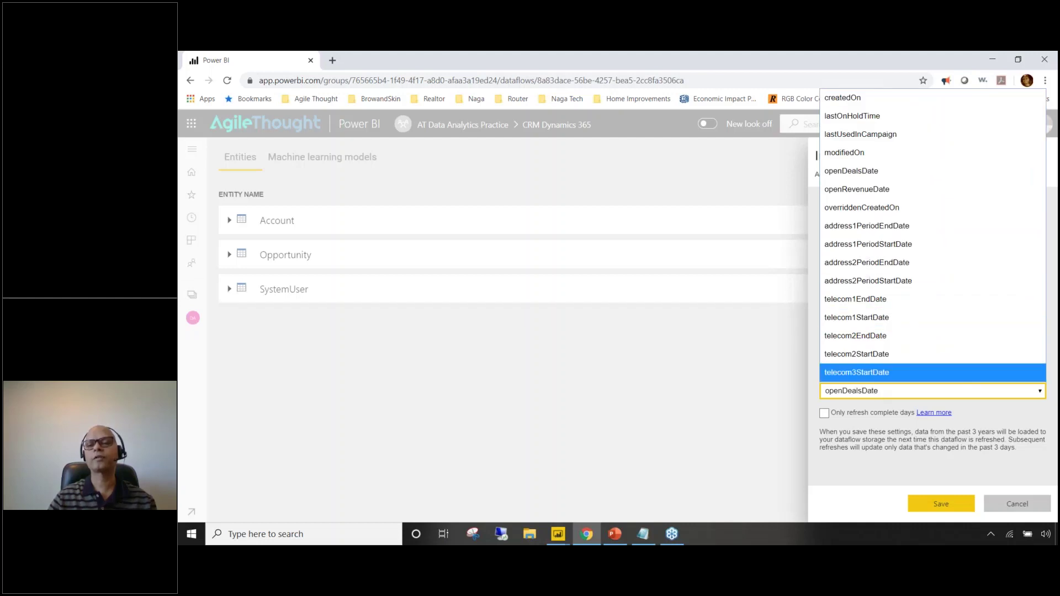
key(Escape)
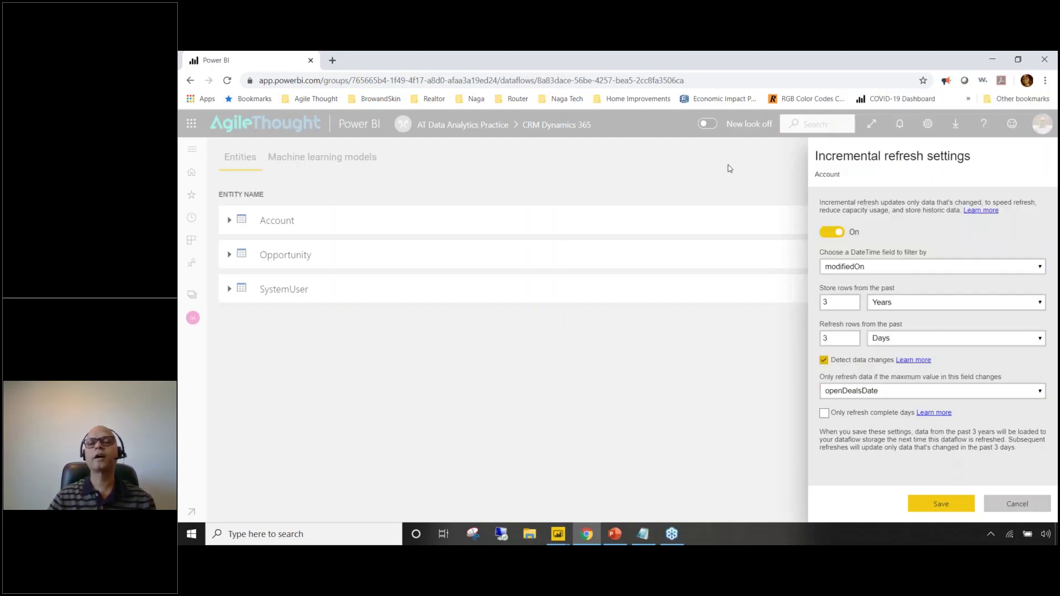
click(1019, 506)
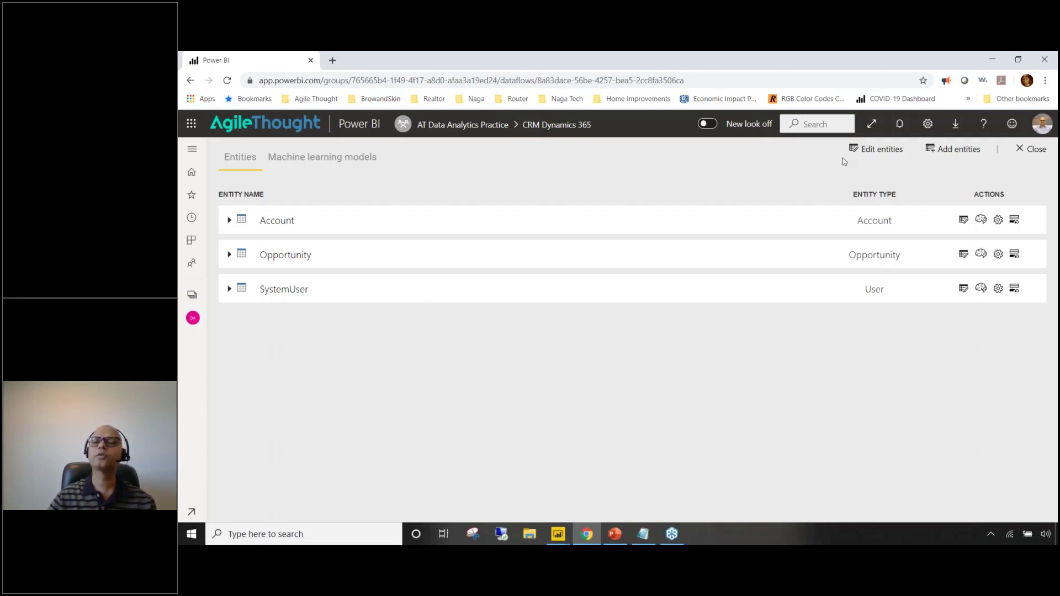
- Close the dataflow's entity list, open the settings of the CRM Dynamics 365 dataflow, and turn on scheduled refresh
click(1021, 148)
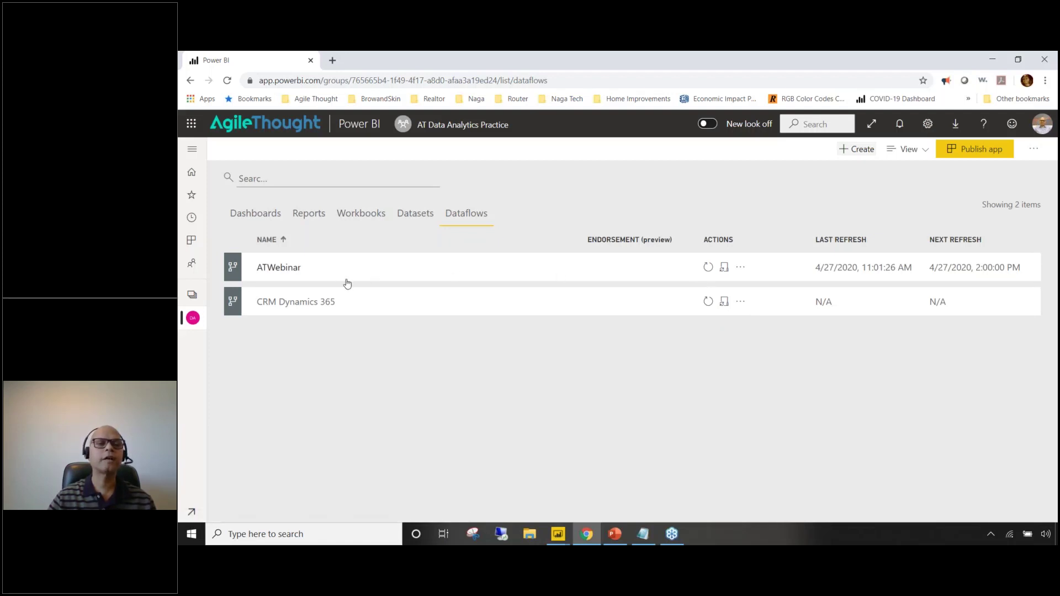
click(739, 303)
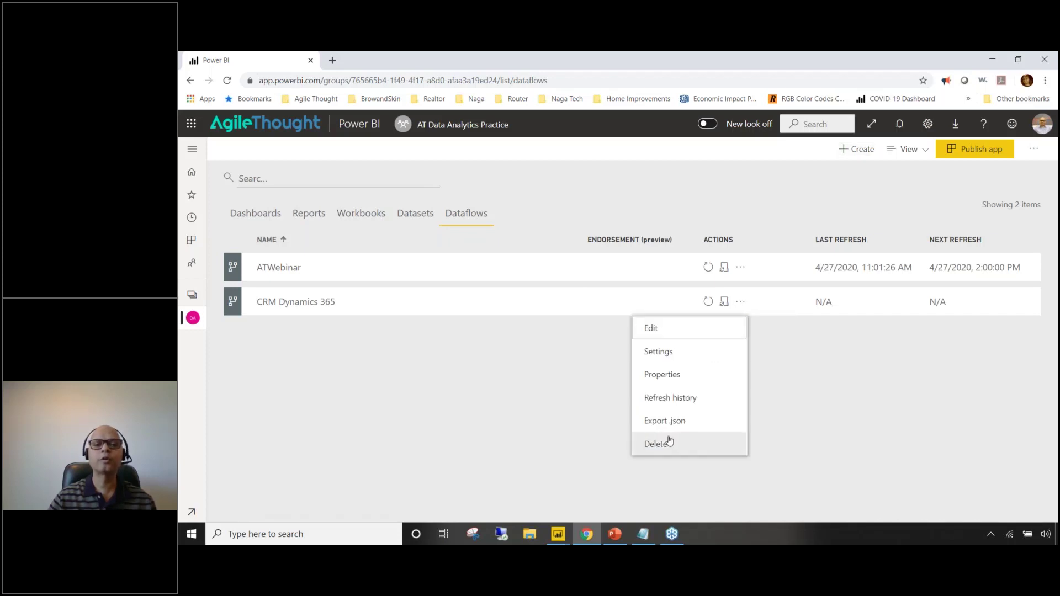
click(655, 355)
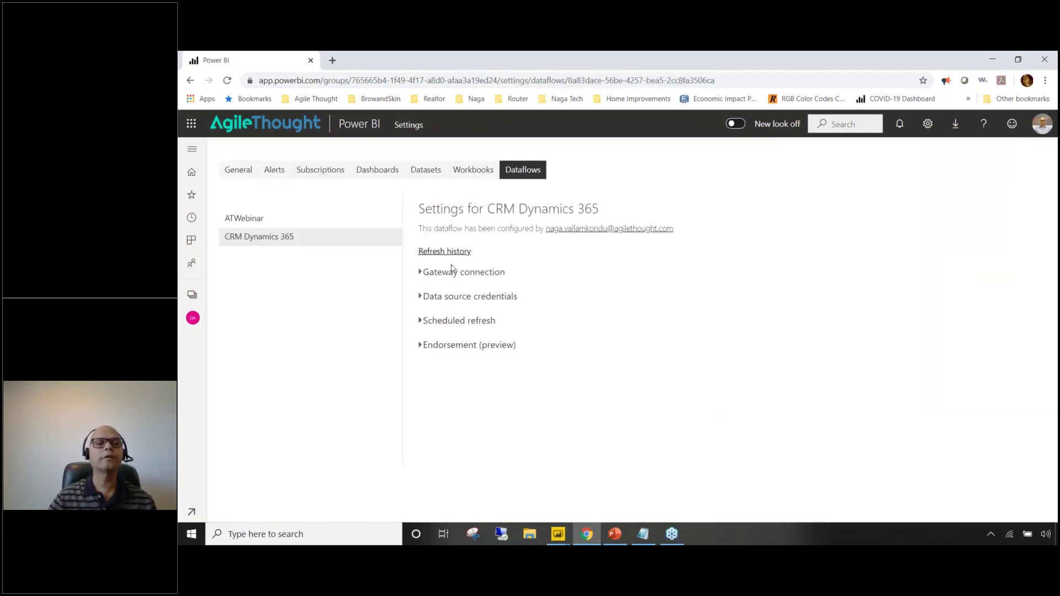
click(464, 322)
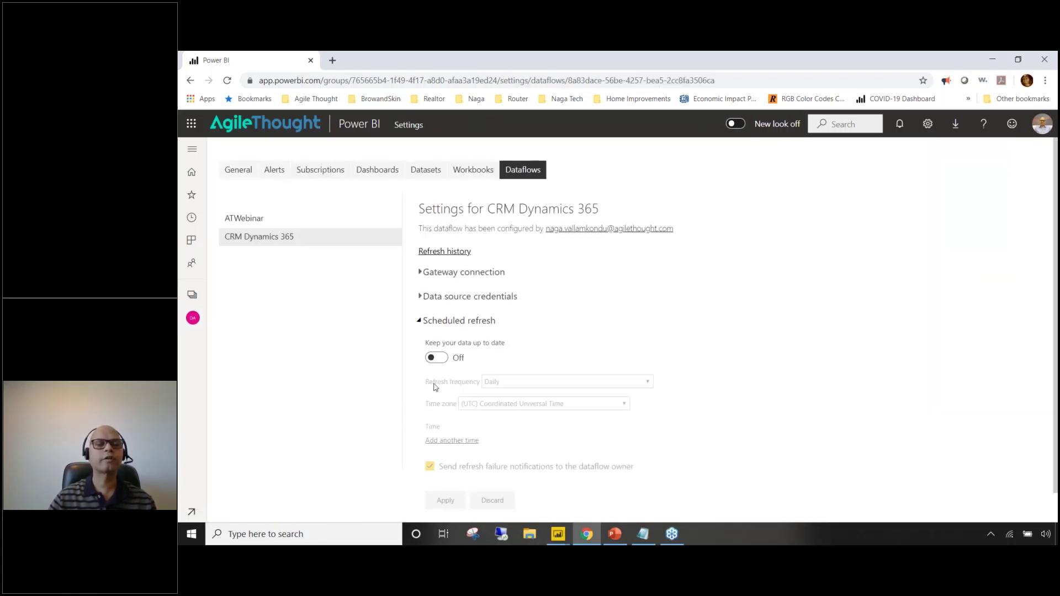
click(436, 358)
scroll(552, 359, down, 1)
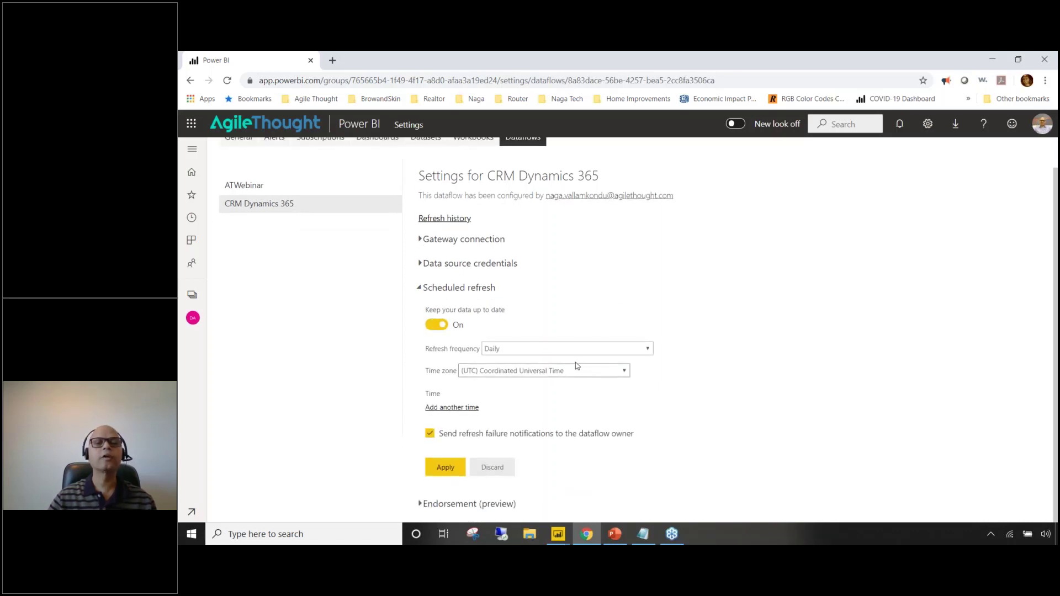
scroll(575, 359, up, 1)
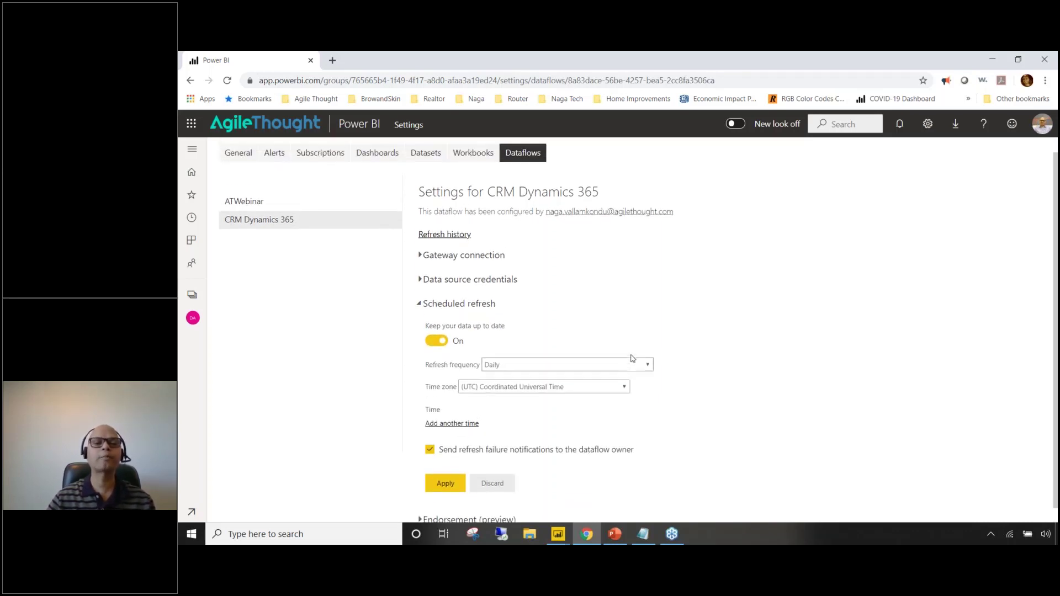
- Keep the scheduled refresh frequency at Daily and add a blank refresh time entry, checking the available hours
click(554, 384)
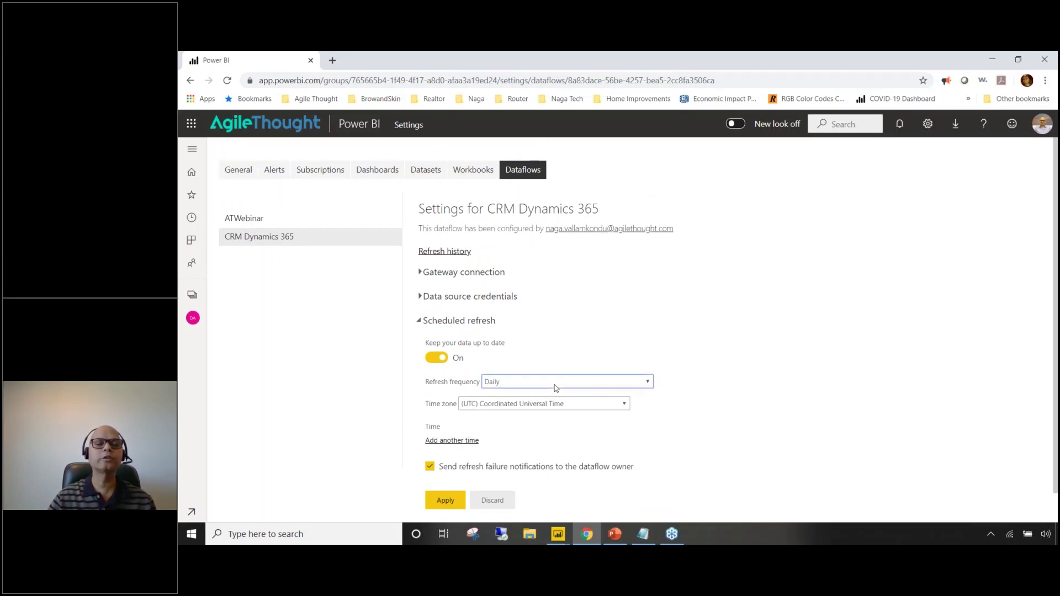
click(529, 399)
click(455, 441)
click(454, 441)
scroll(738, 372, down, 1)
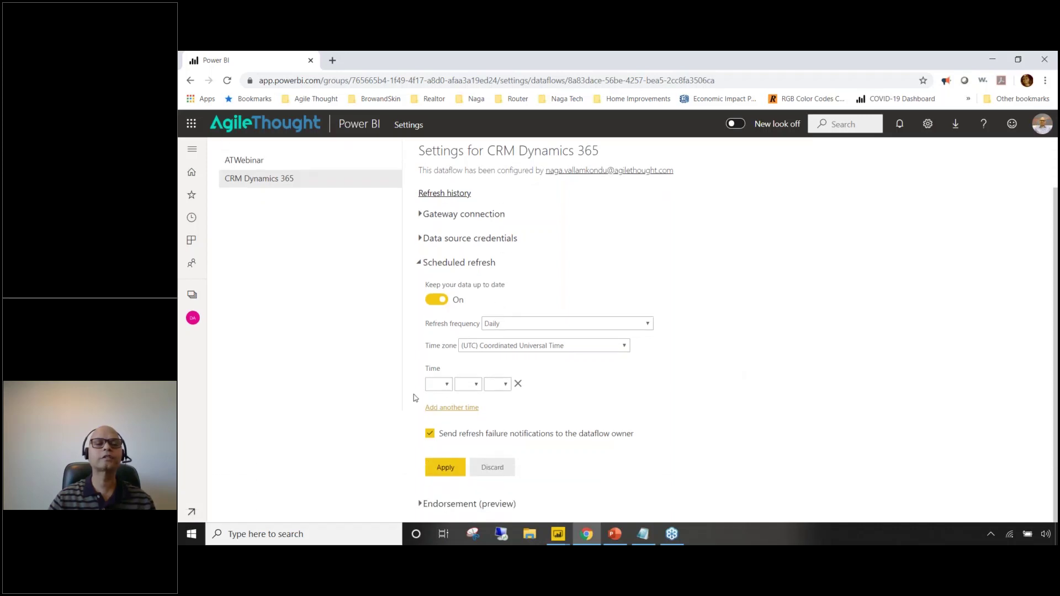
click(447, 385)
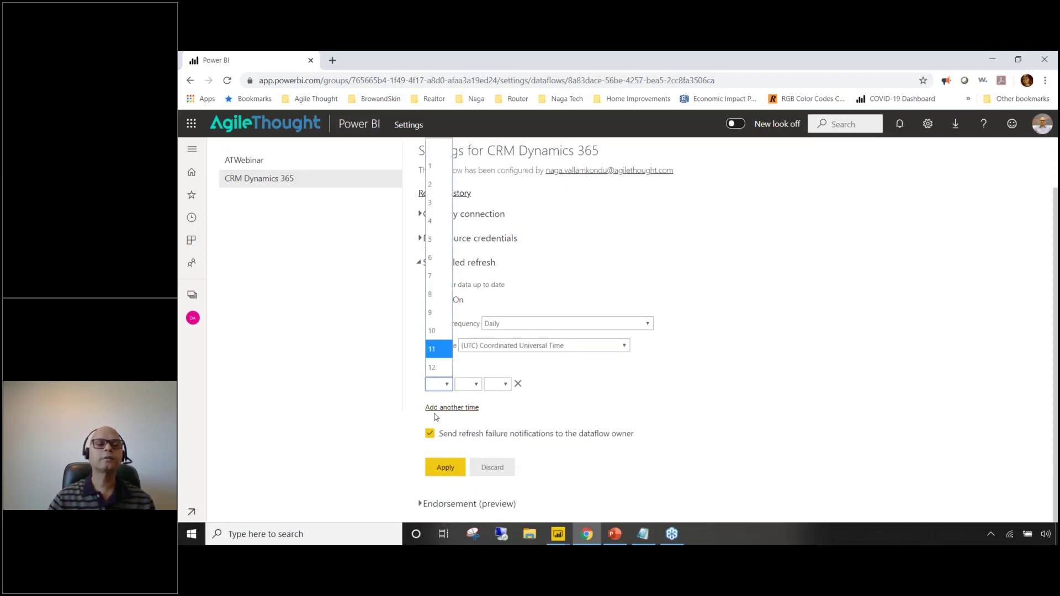
click(587, 402)
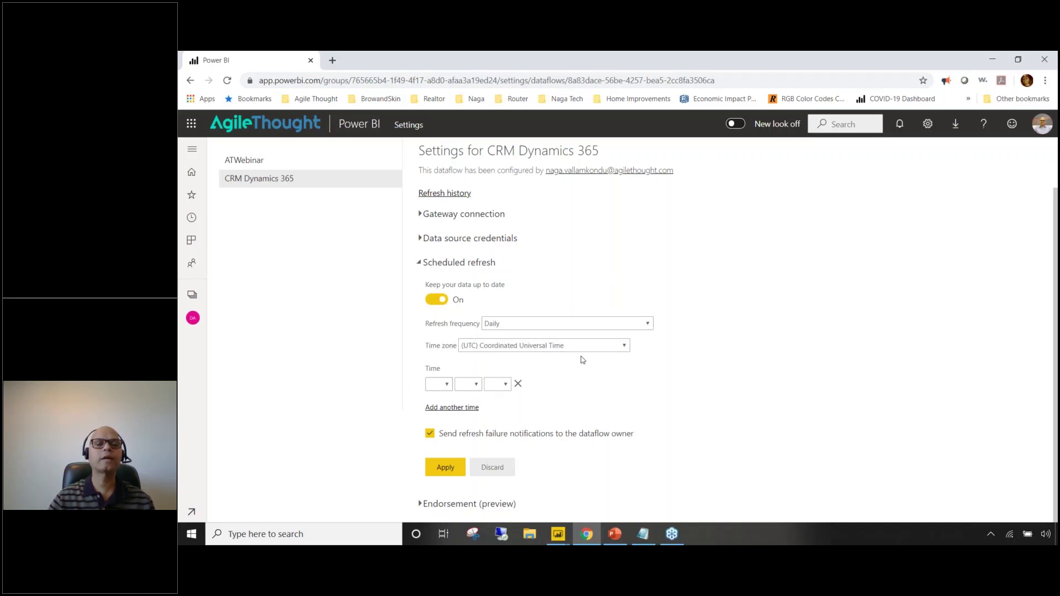
scroll(738, 354, up, 1)
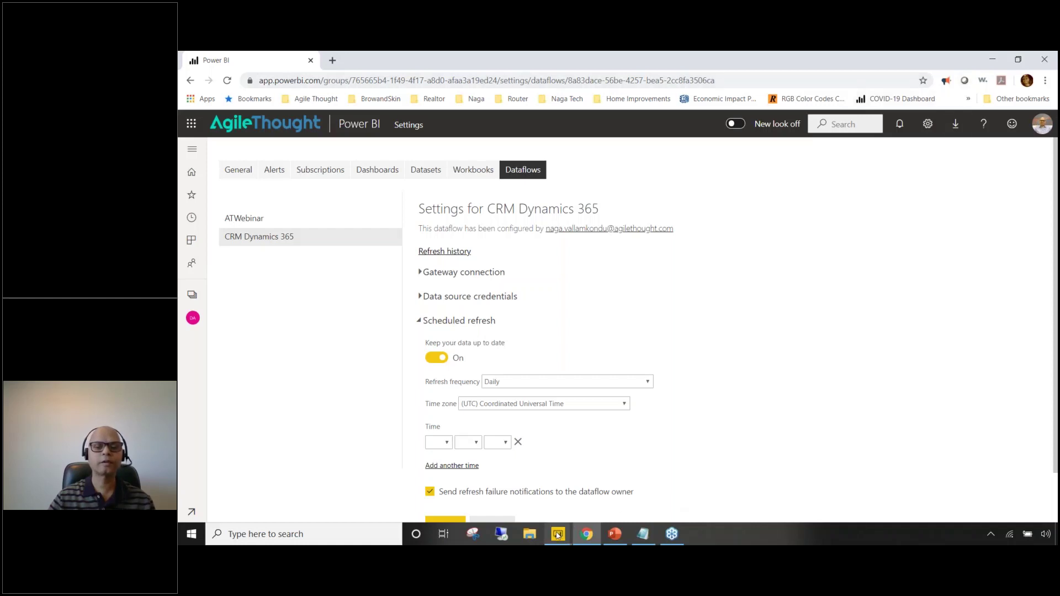
- Switch to the Sample Demo report in Power BI Desktop and add a new report page
mouse_move(558, 534)
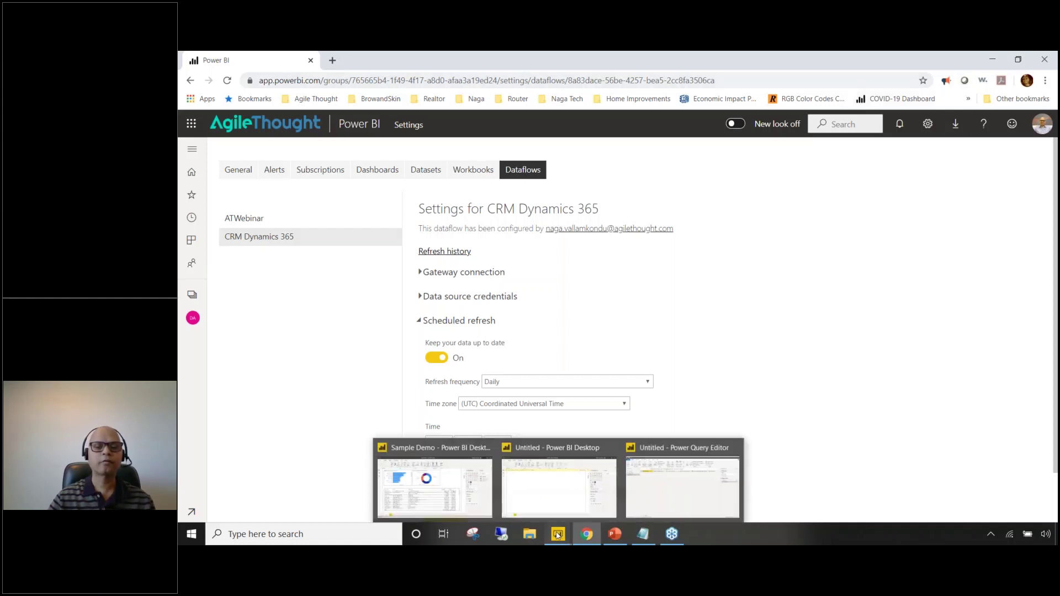
click(485, 508)
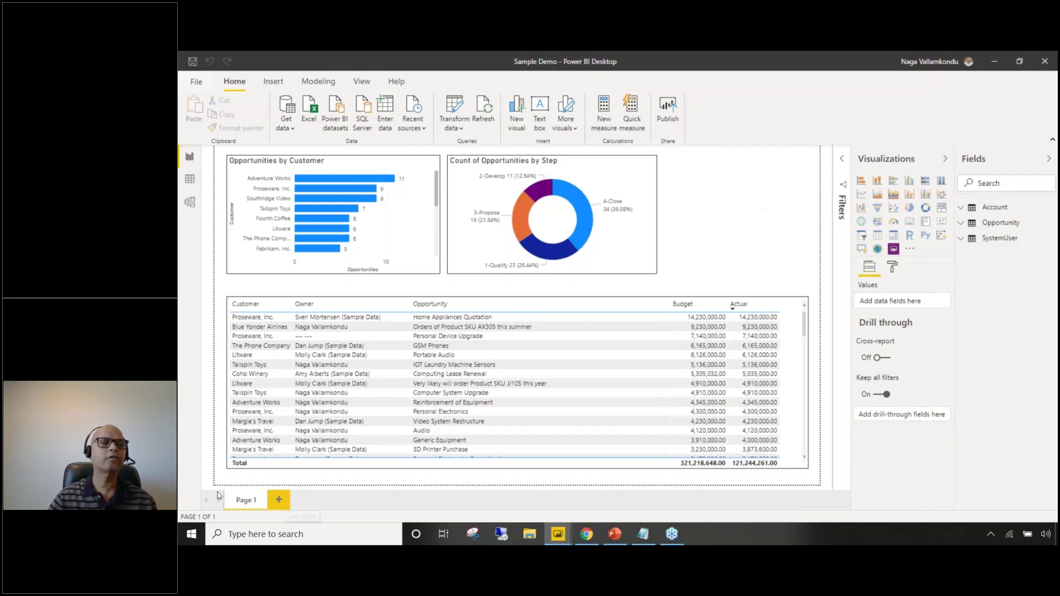
click(280, 501)
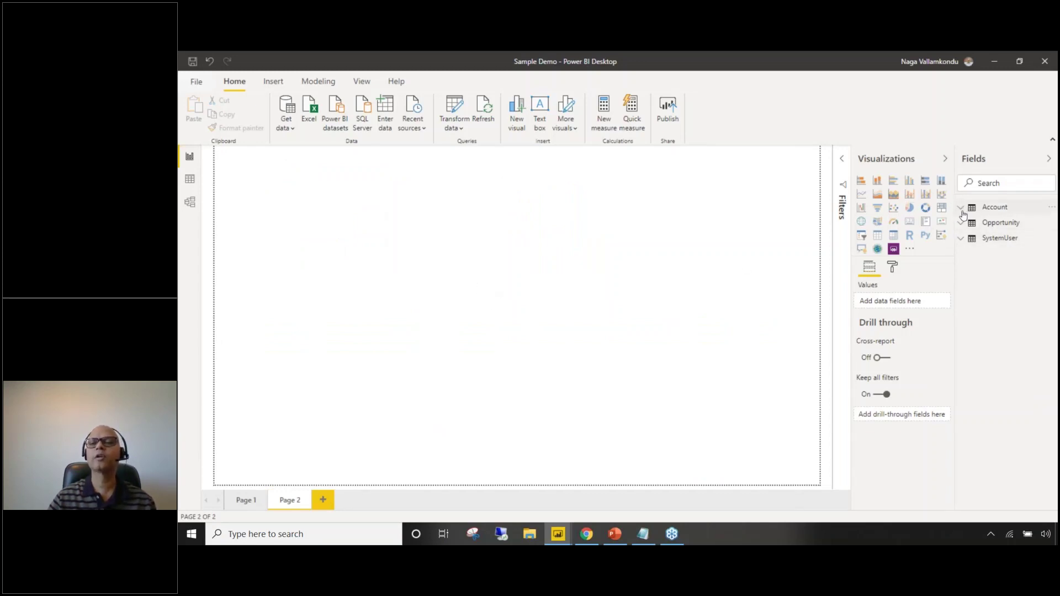
- Widen the Fields pane, search for "fullnam", and add the SystemUser fullName field to the empty page as a table
drag(955, 216, 899, 216)
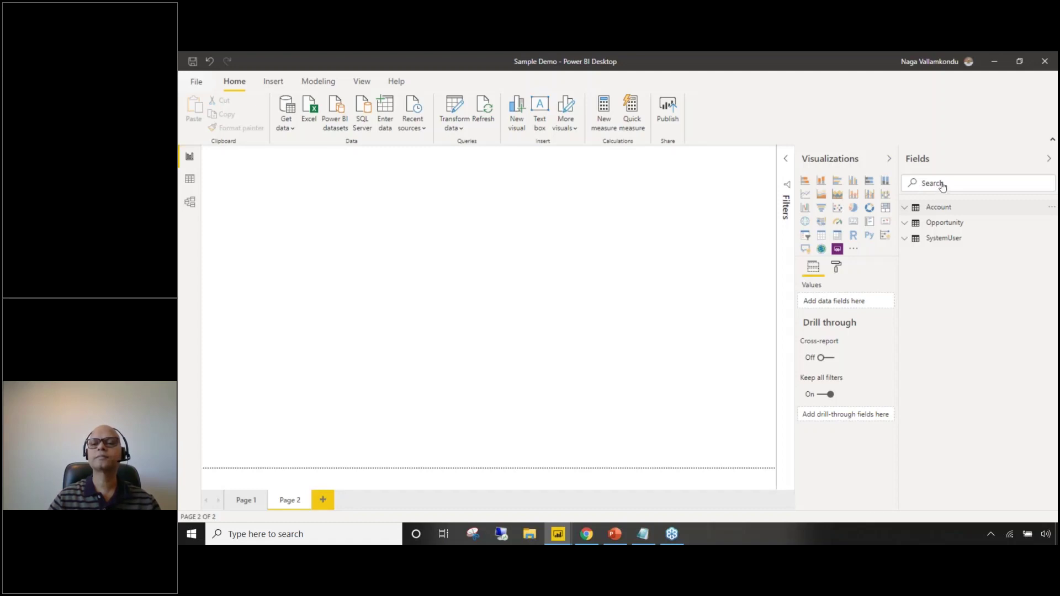
click(906, 204)
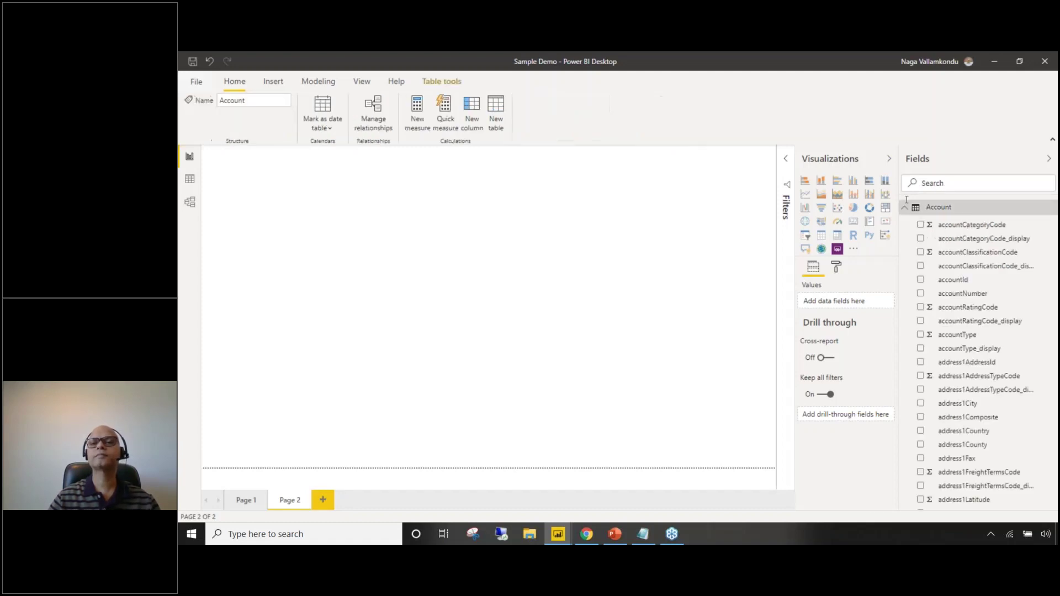
click(935, 184)
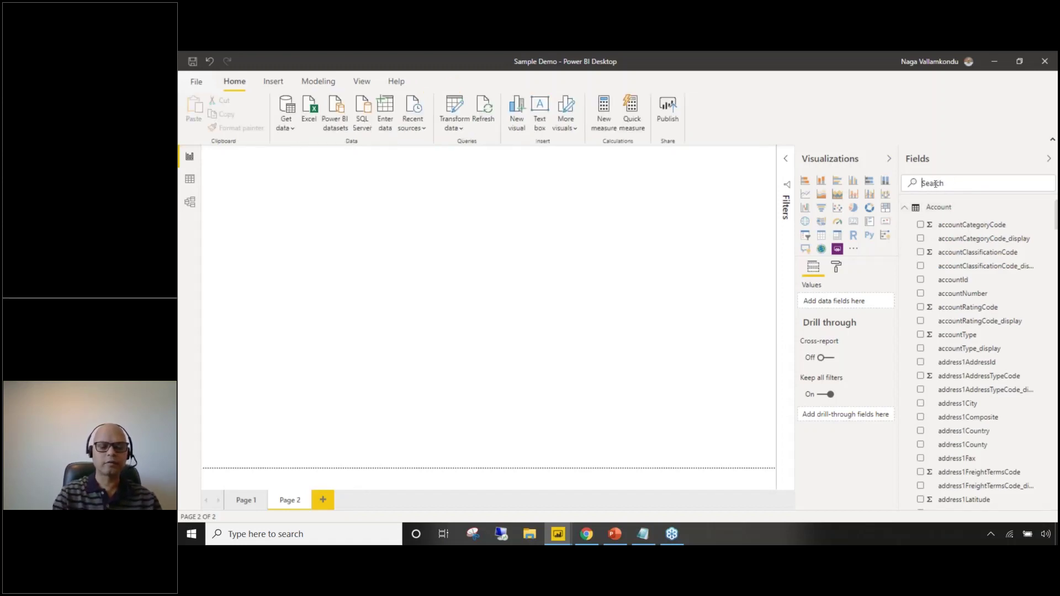
text(fullnam)
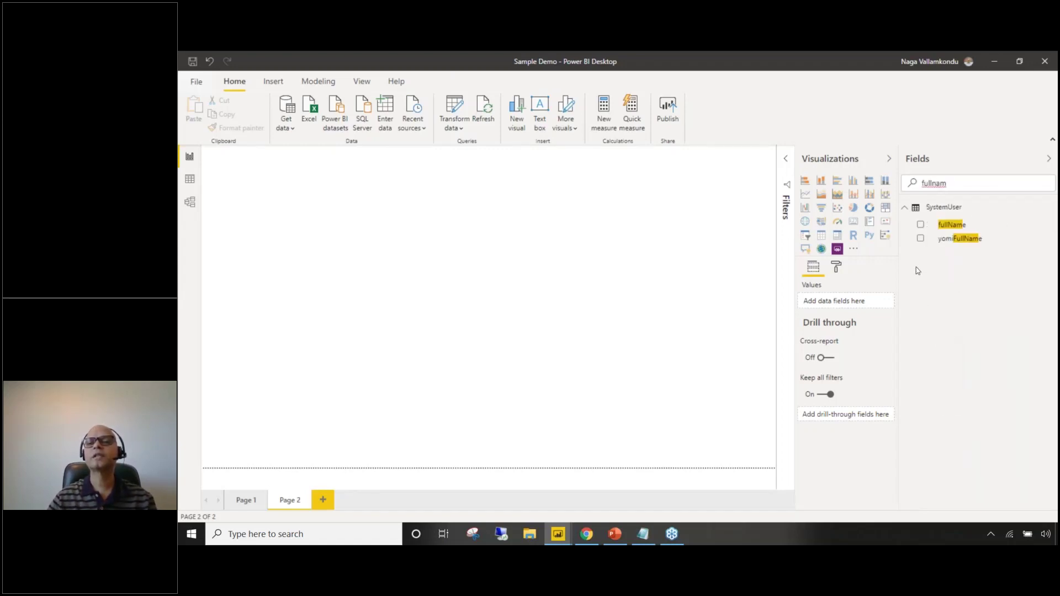
click(921, 230)
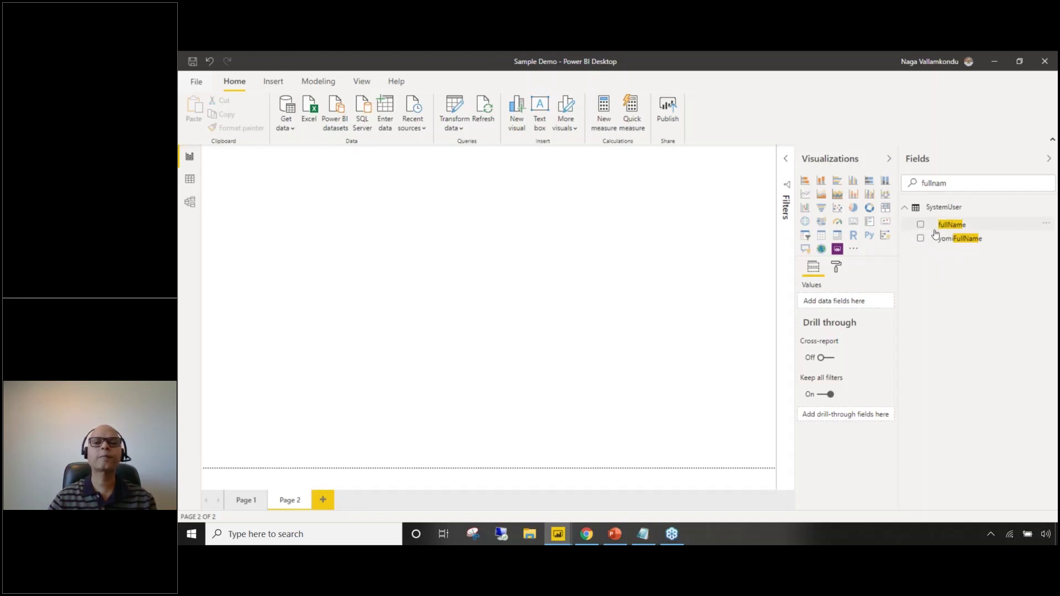
- Clear the field search and add the Opportunity table's opportunityId field to the fullName table
double_click(951, 182)
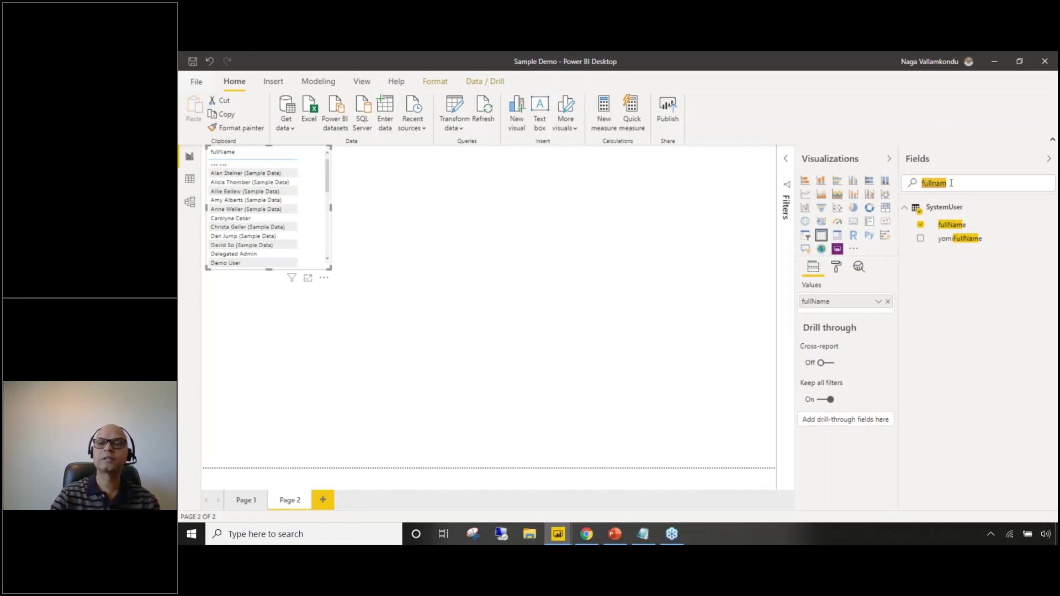
key(BackSpace)
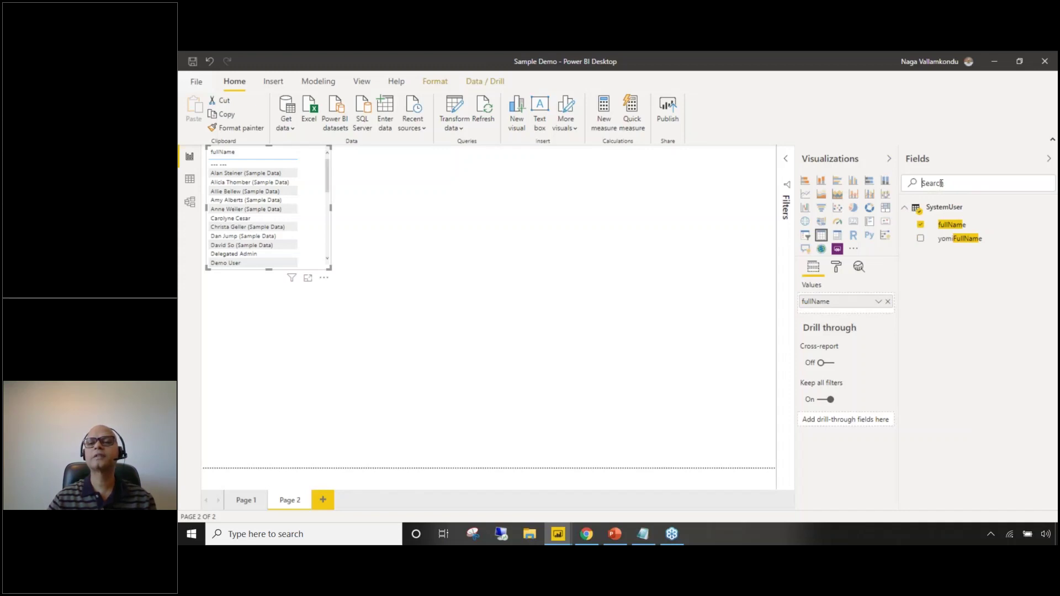
click(903, 208)
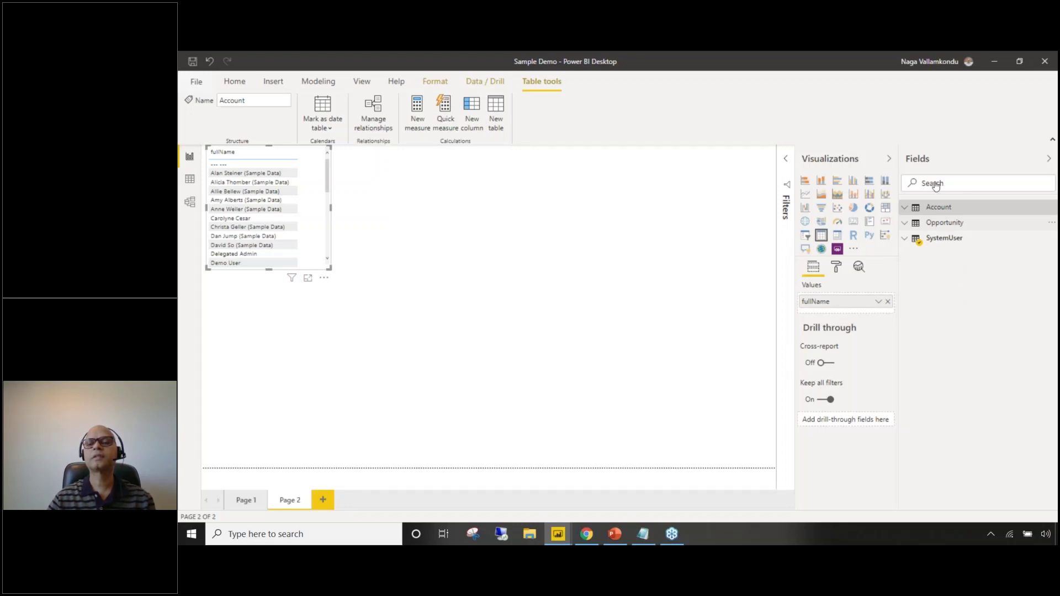
click(945, 222)
scroll(973, 381, down, 5)
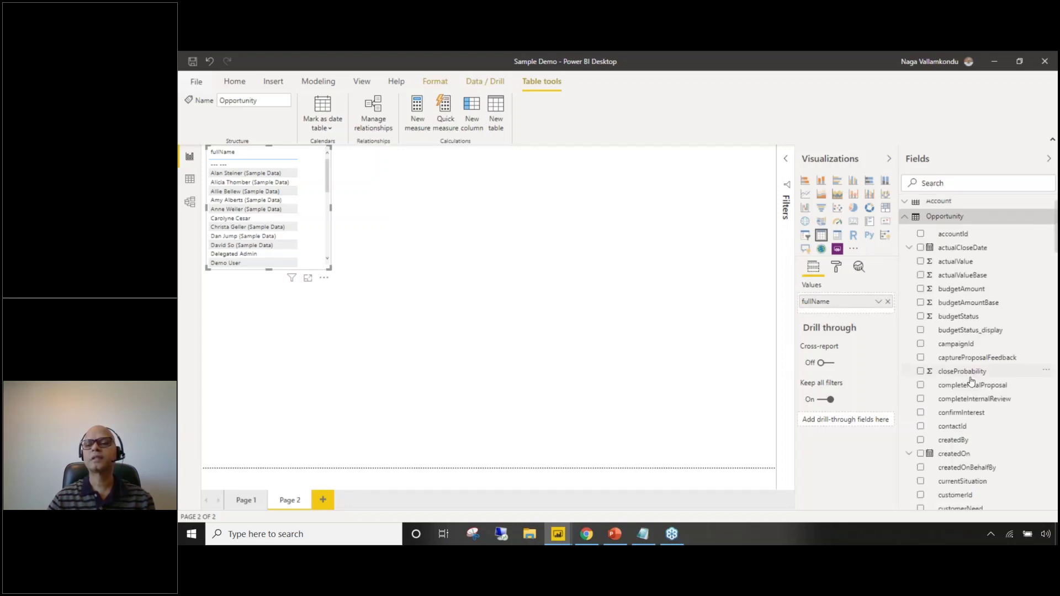
scroll(973, 381, down, 15)
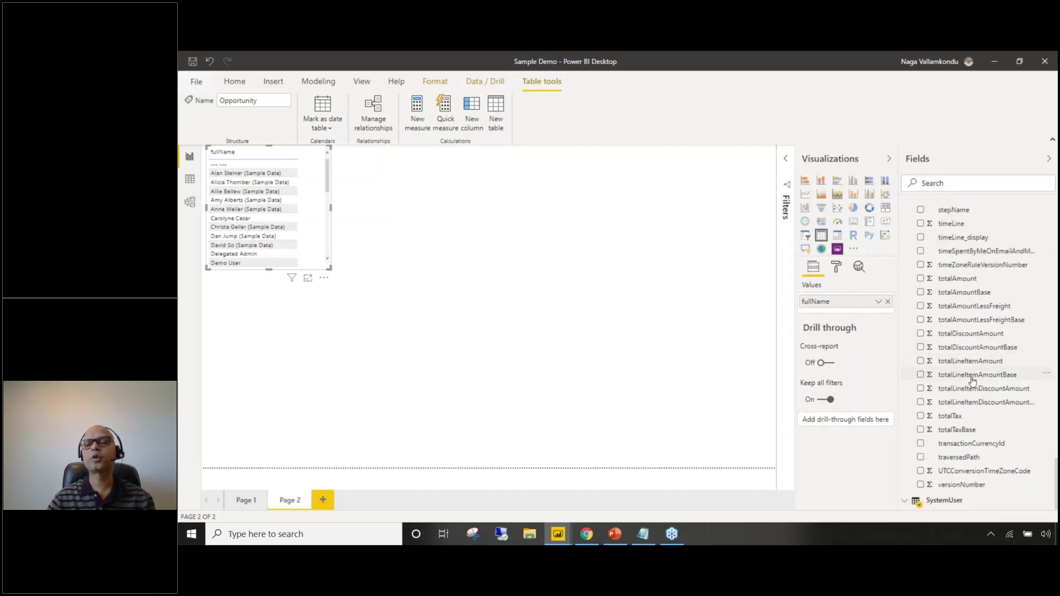
scroll(973, 381, up, 10)
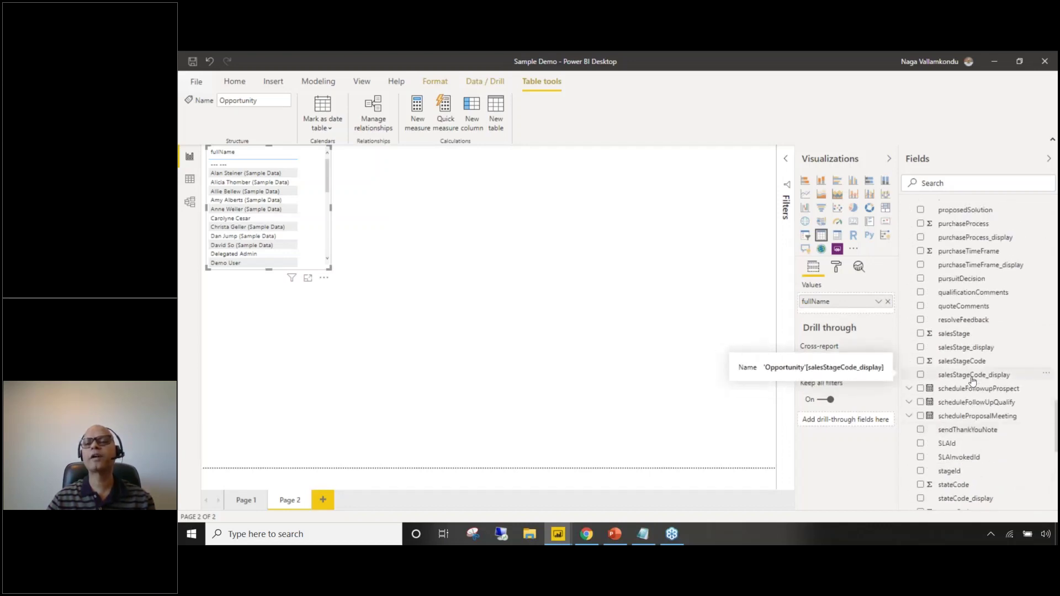
scroll(973, 381, up, 4)
scroll(973, 381, up, 3)
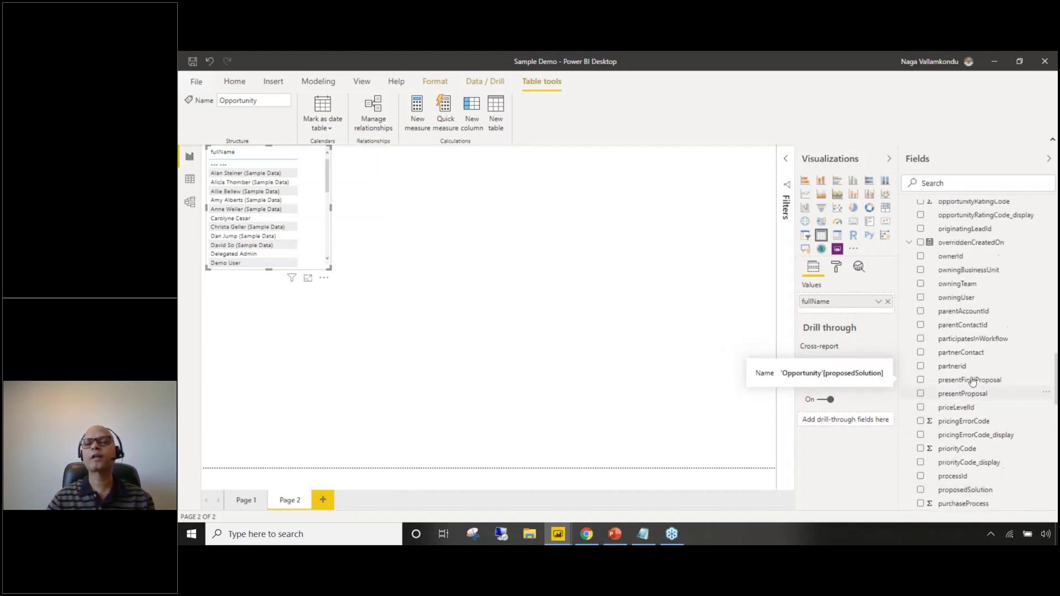
scroll(994, 341, up, 6)
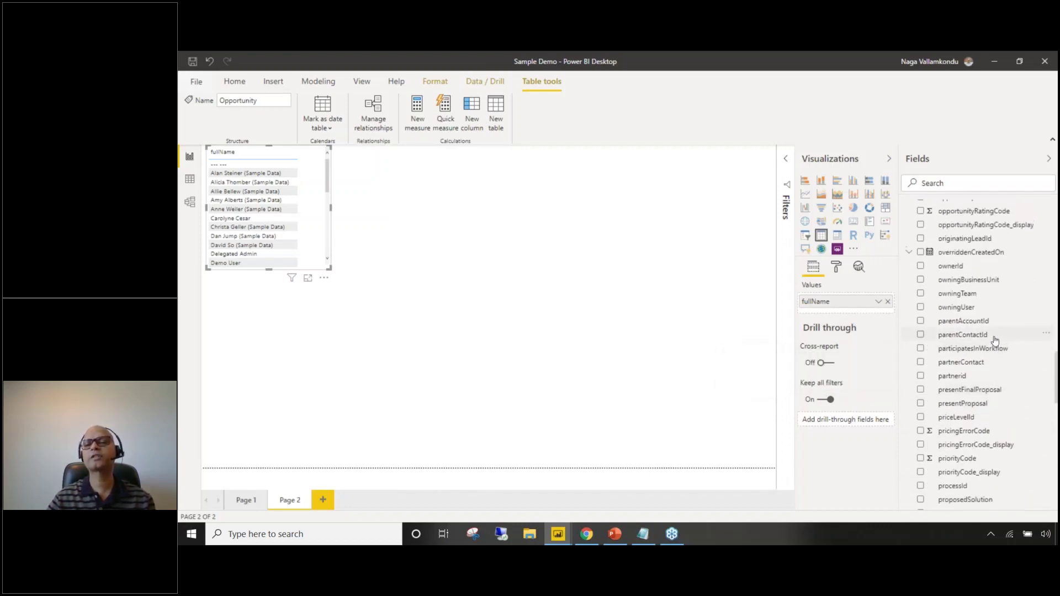
scroll(976, 386, down, 3)
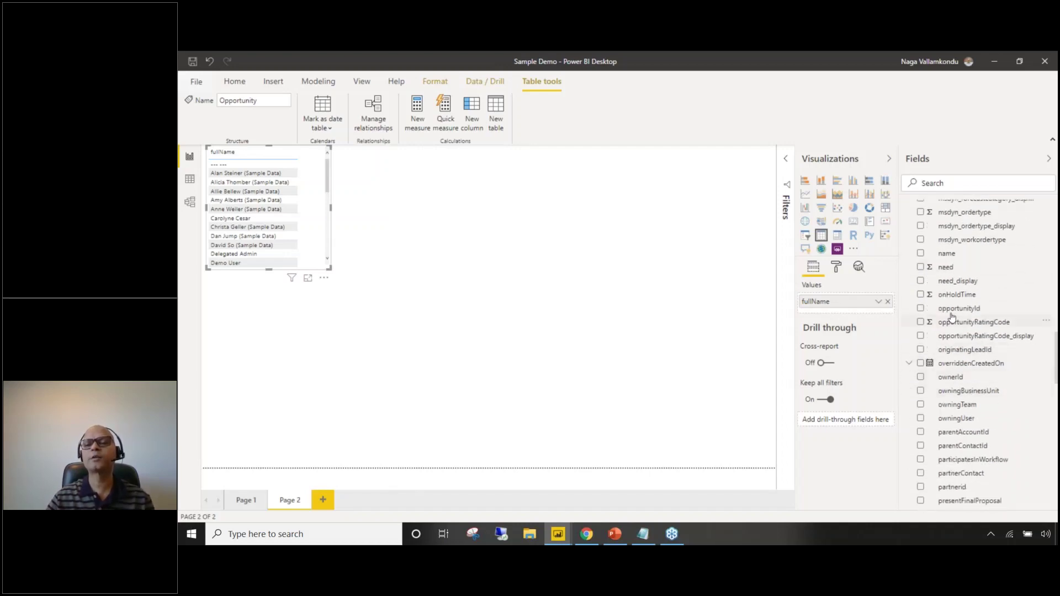
drag(952, 313, 828, 309)
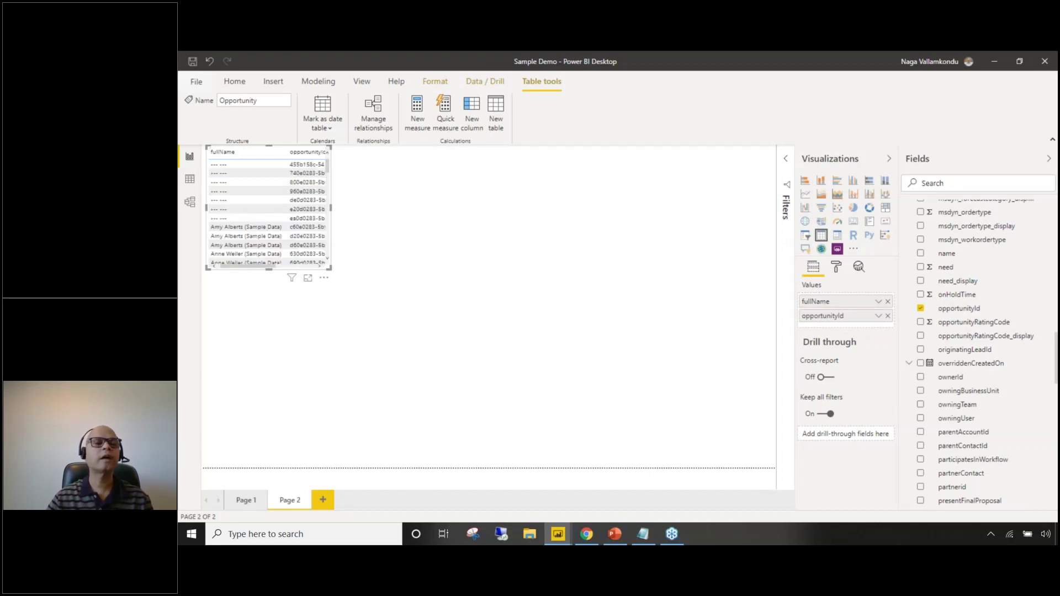
- Summarize opportunityId as a count and turn the enlarged table into a clustered bar chart
click(878, 316)
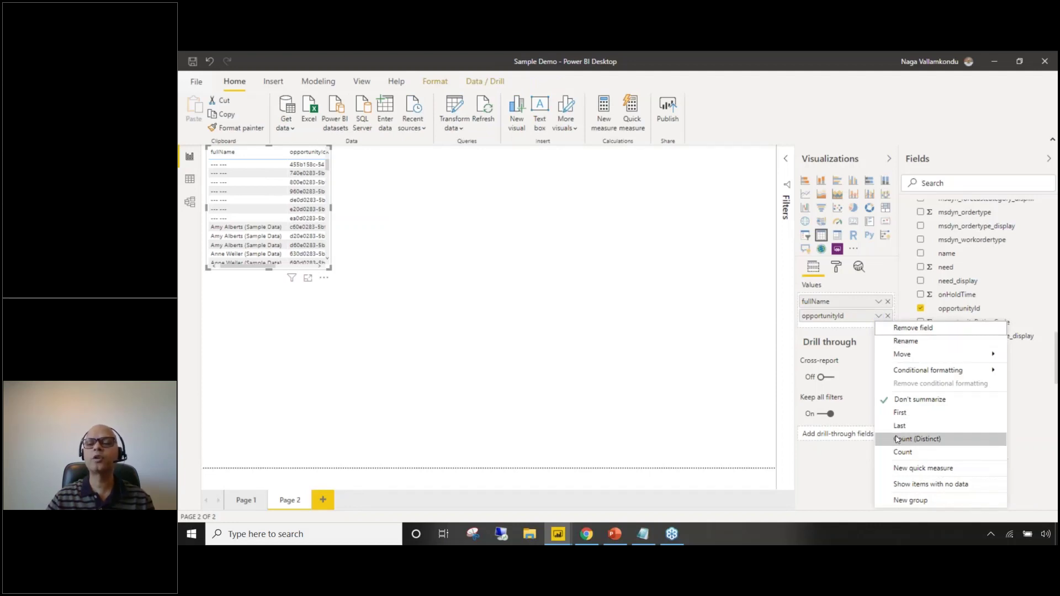
click(795, 409)
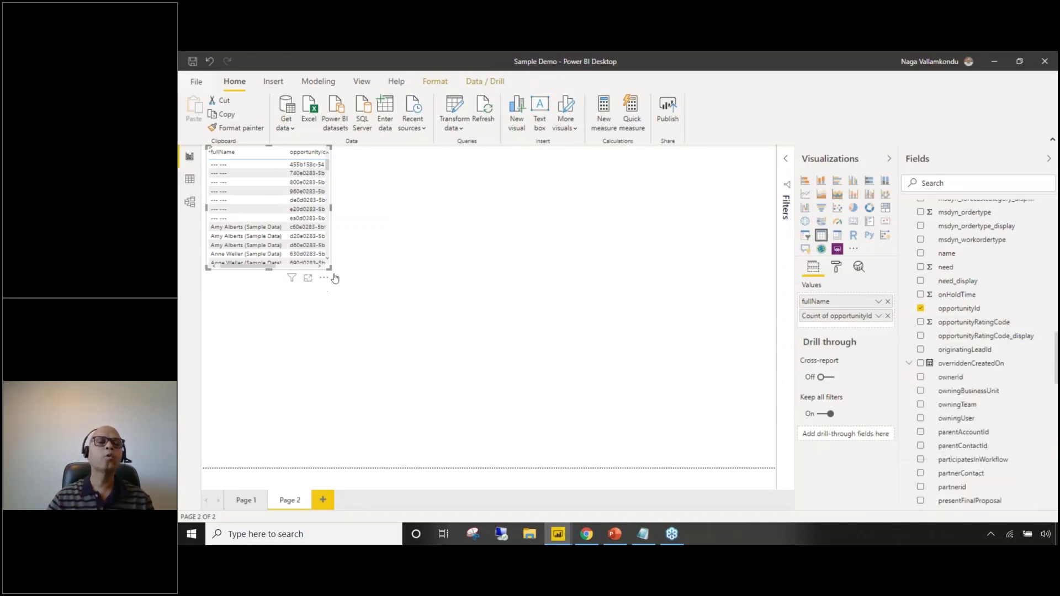
drag(329, 268, 439, 296)
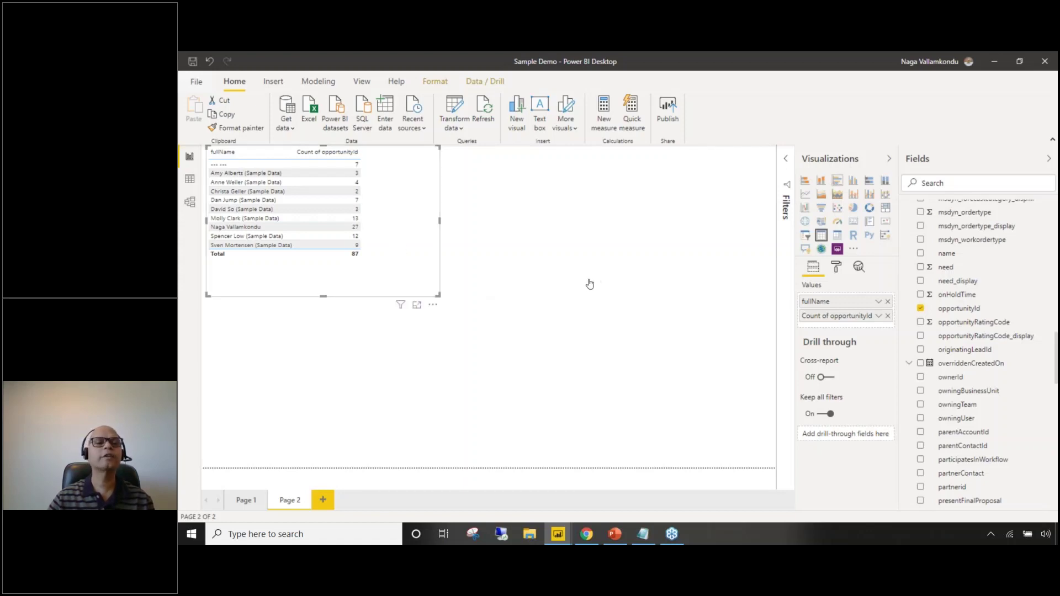
click(837, 180)
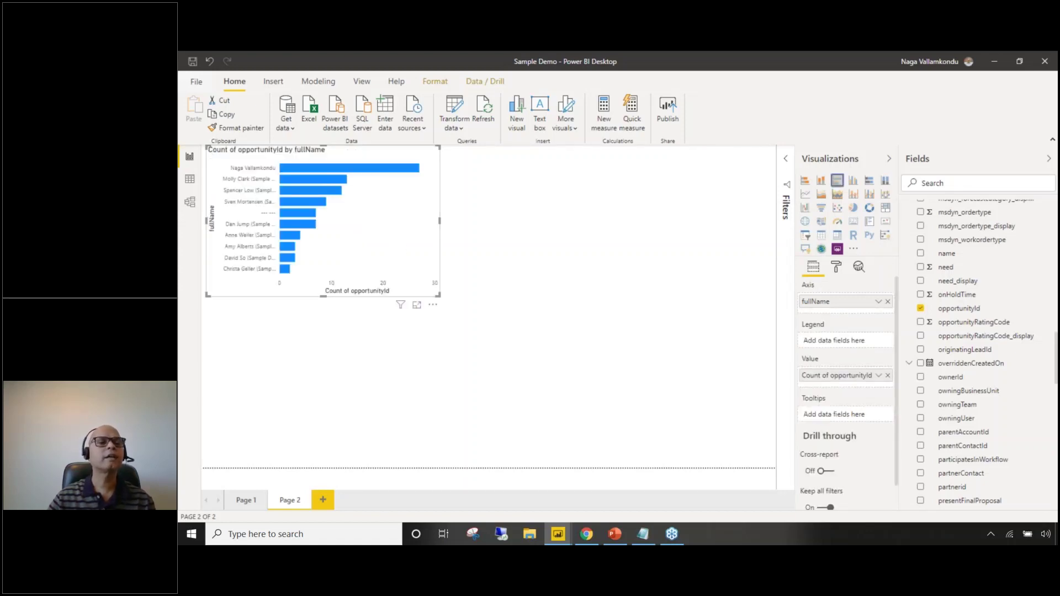
click(836, 269)
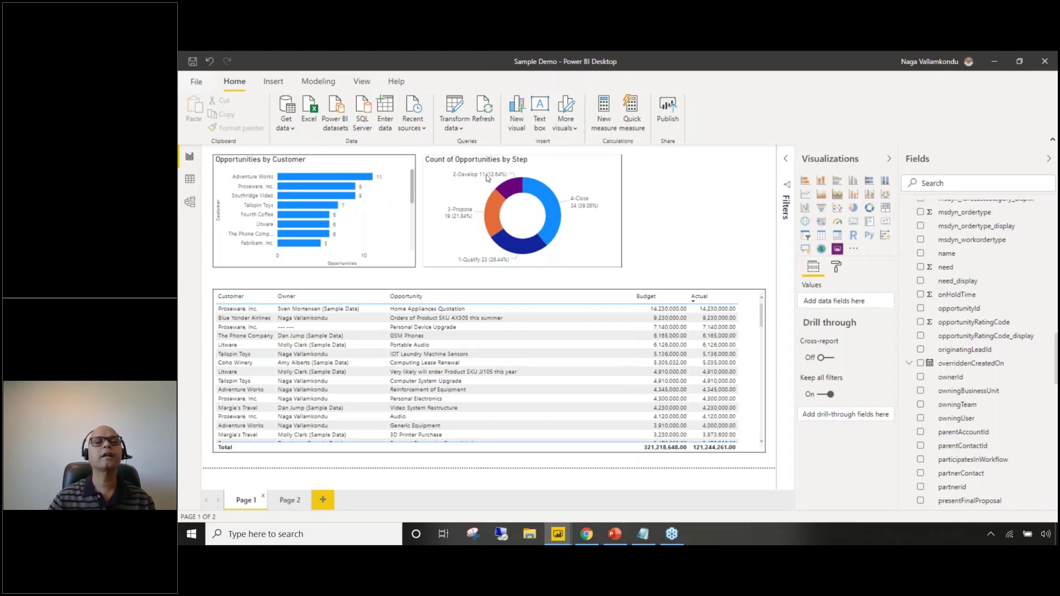
- Highlight the 4-Close segment of the Page 1 opportunities donut and view the relationships between Account, Opportunity and SystemUser in the model
click(553, 220)
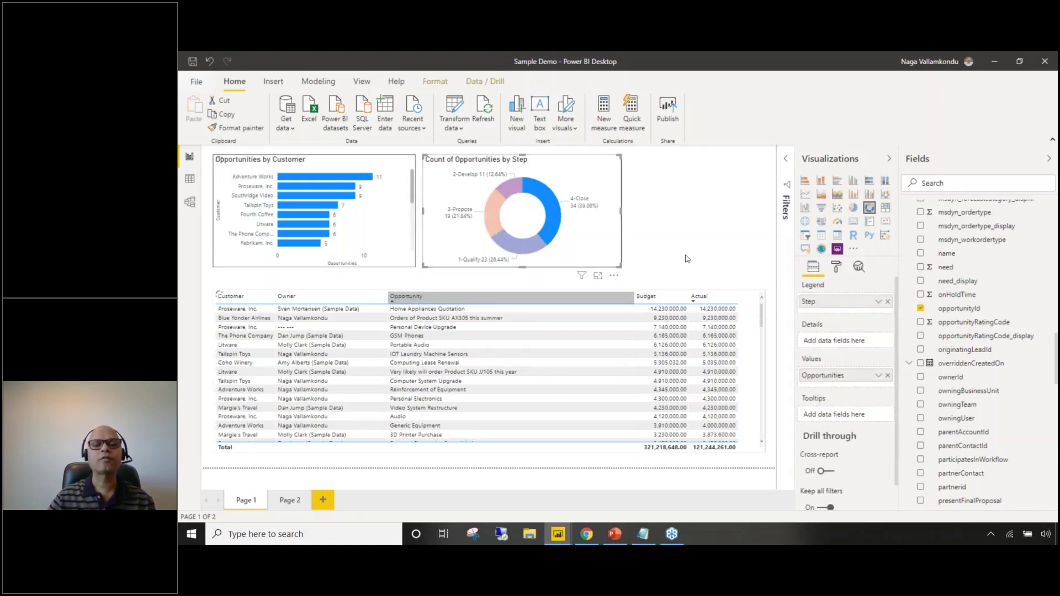
key(Down)
key(Down)
key(Down)
key(Down)
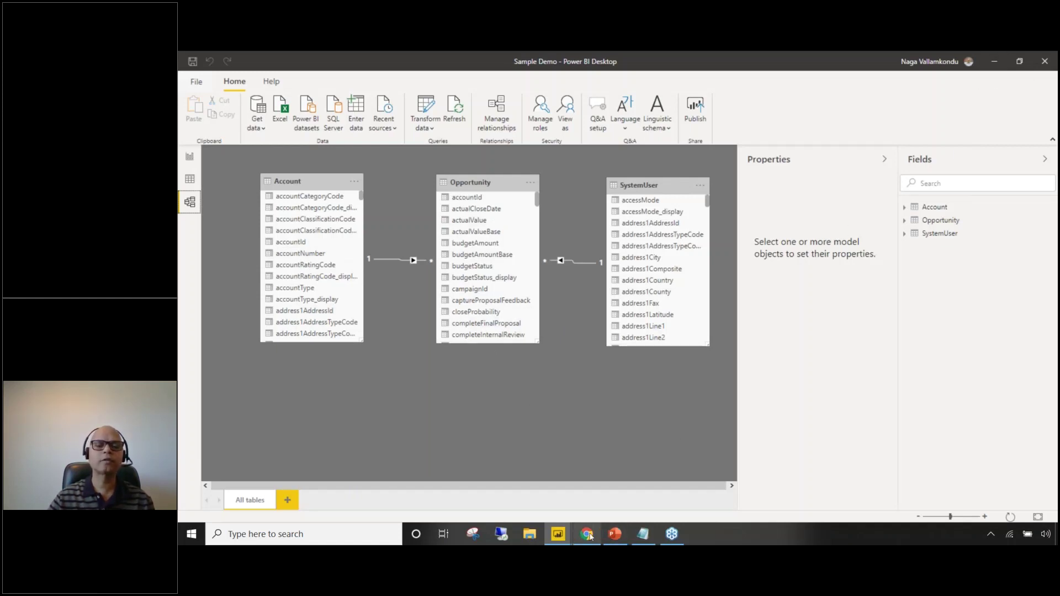
- Switch to the Power BI service in Chrome and open the CRM Dynamics 365 dataflow from the workspace's dataflows
mouse_move(589, 536)
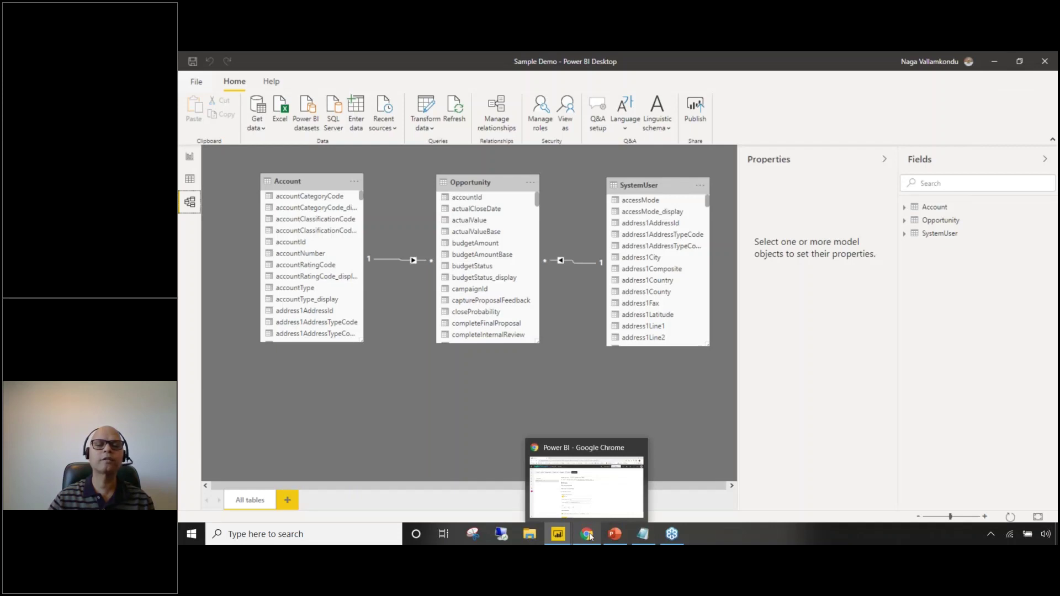
click(589, 537)
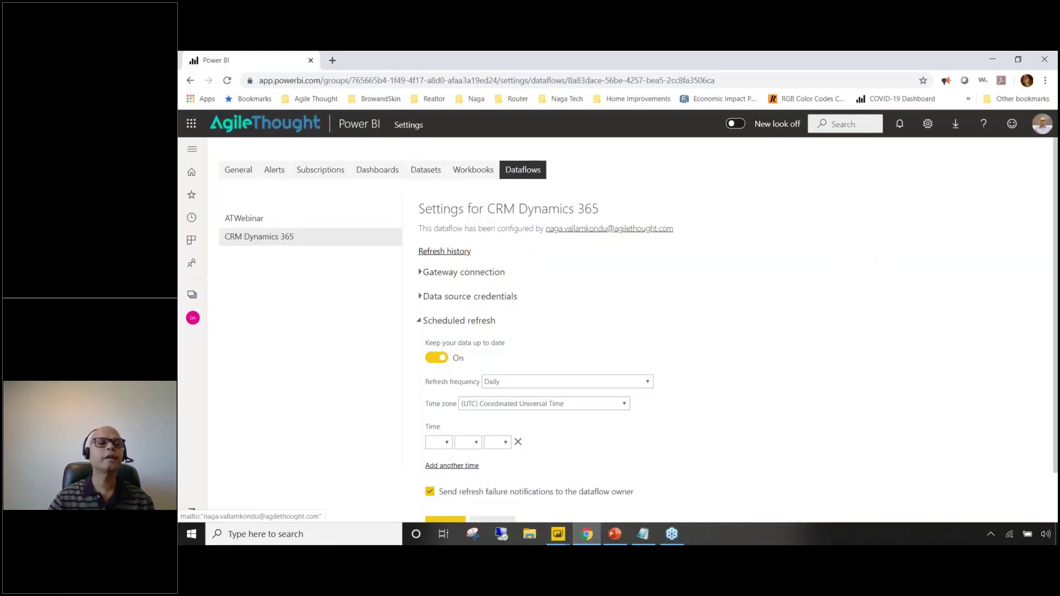
click(203, 322)
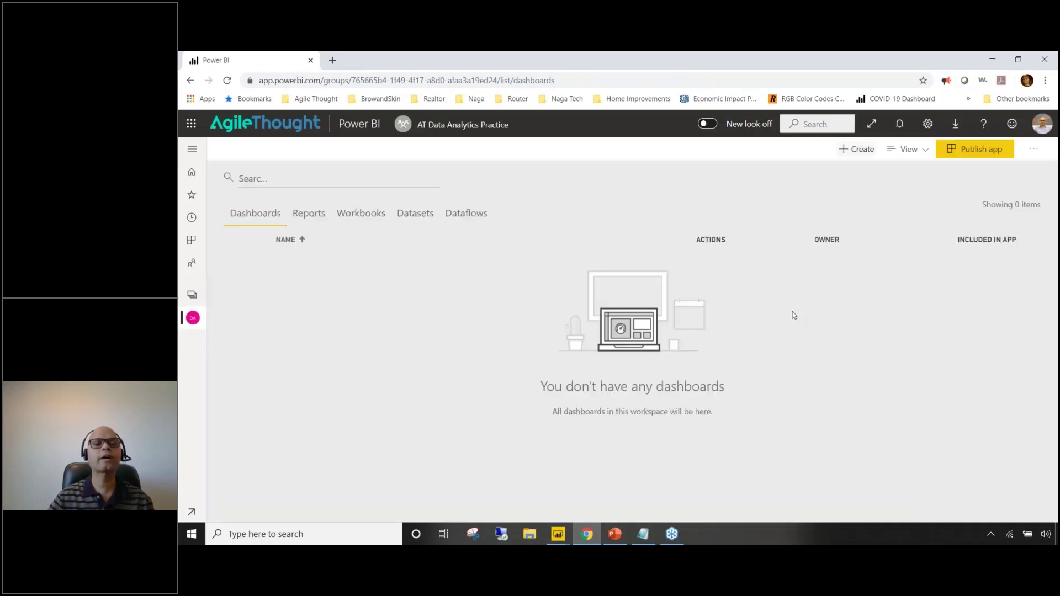
click(465, 214)
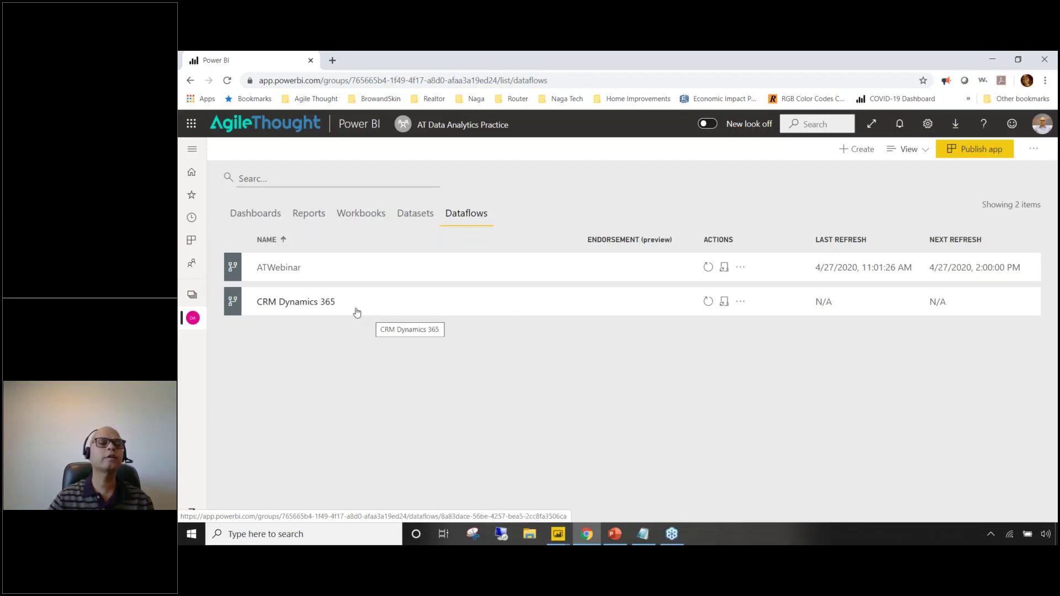
click(303, 303)
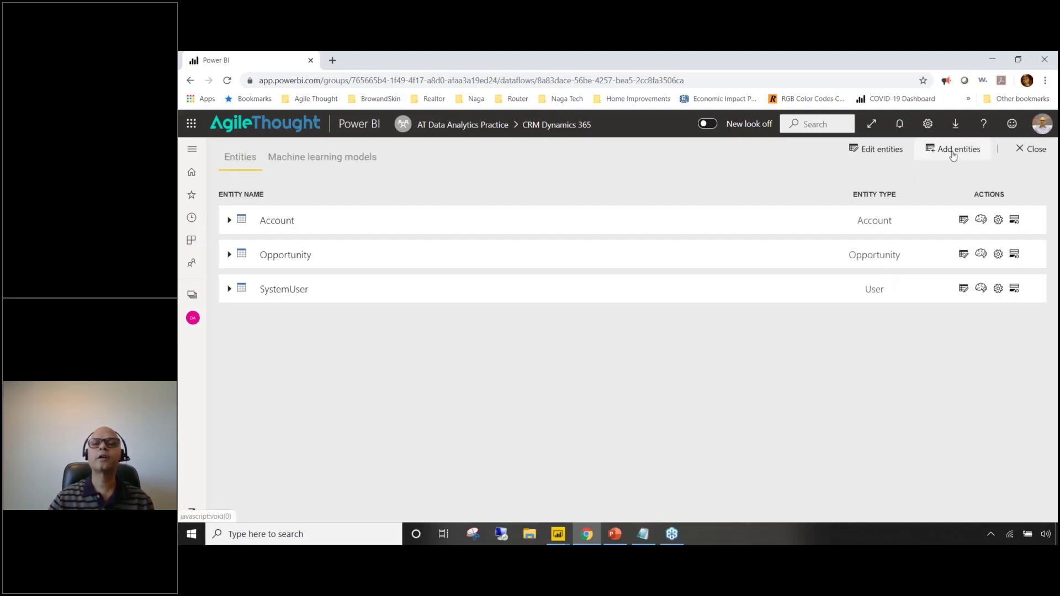
- Review the data sources offered for adding entities, cancel without choosing one, and return to the workspace's dataflow list
click(953, 156)
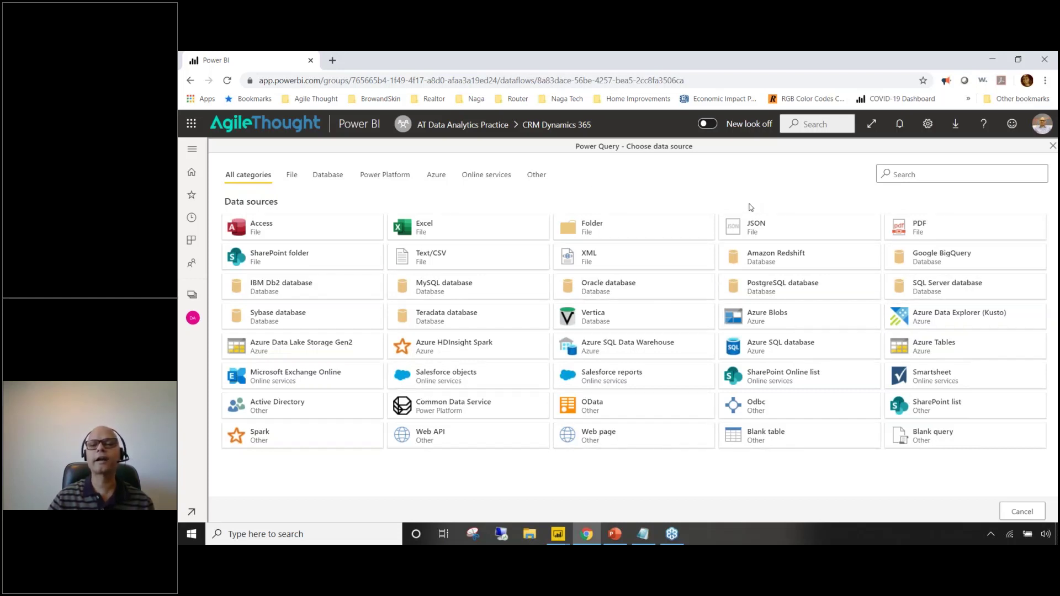
click(448, 128)
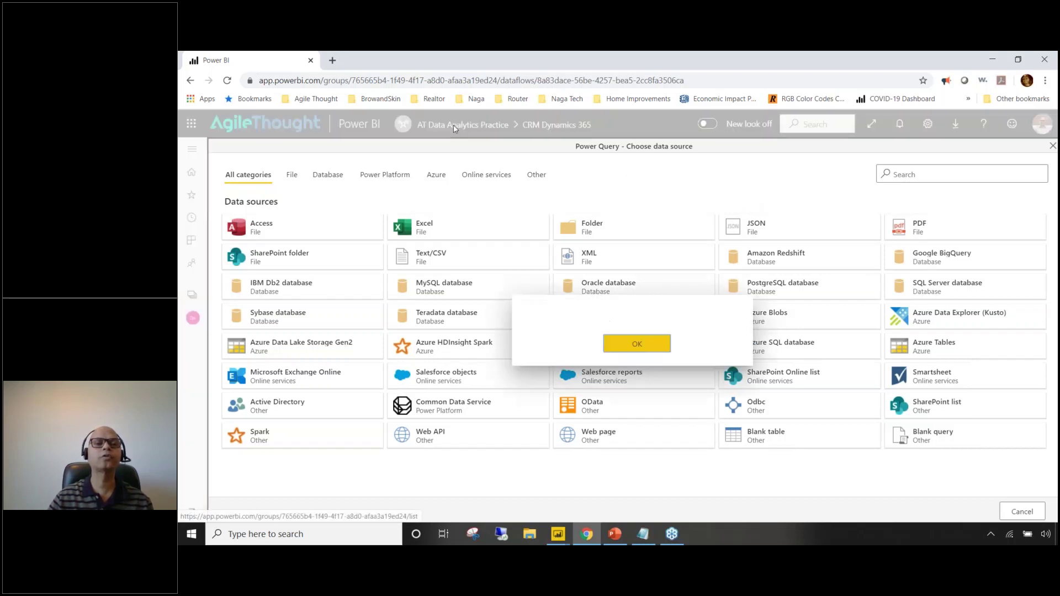
click(634, 353)
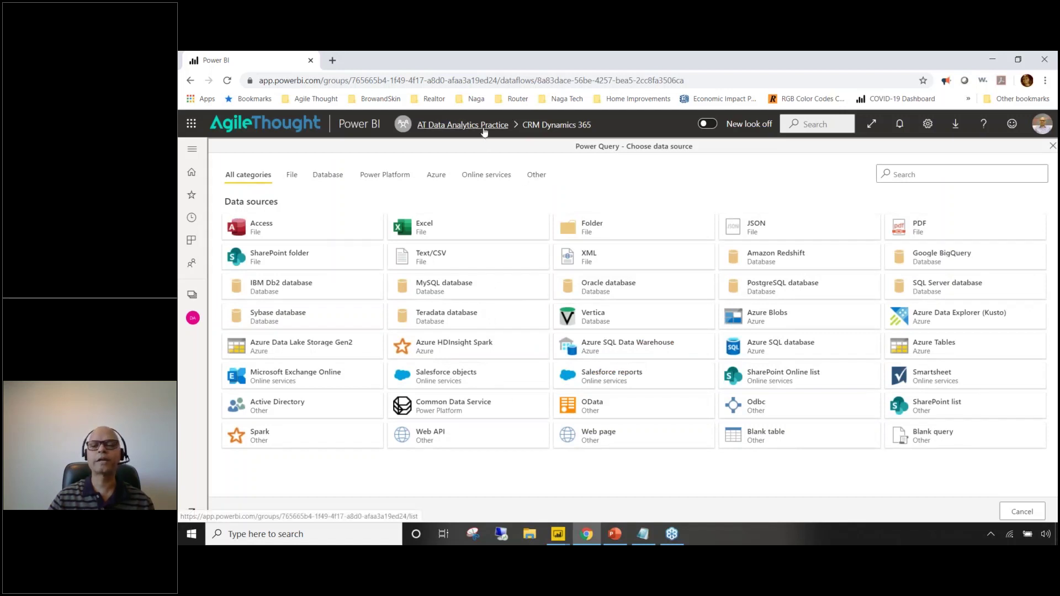
click(1022, 512)
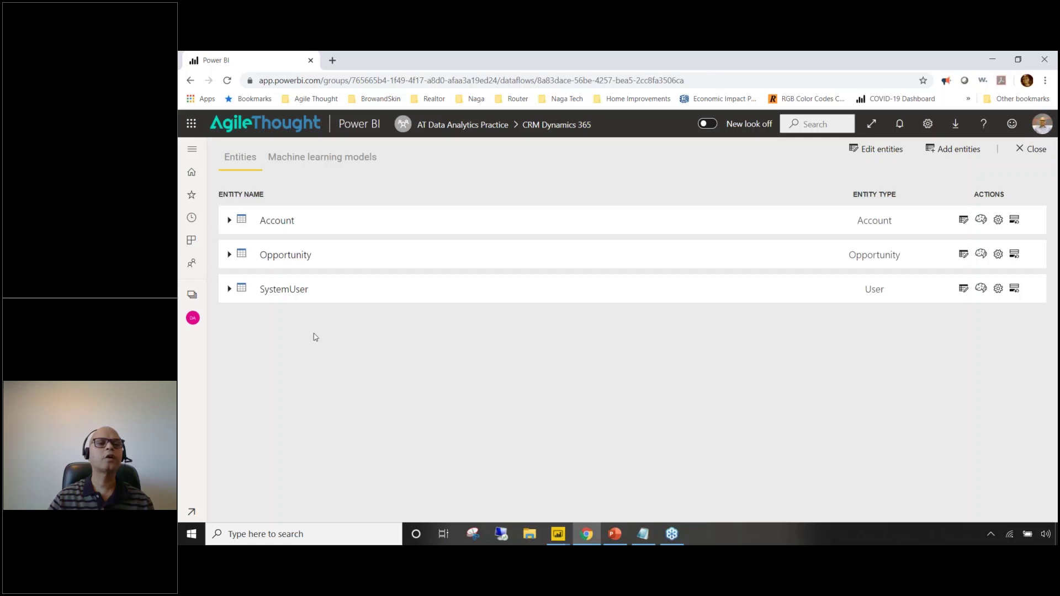
click(483, 128)
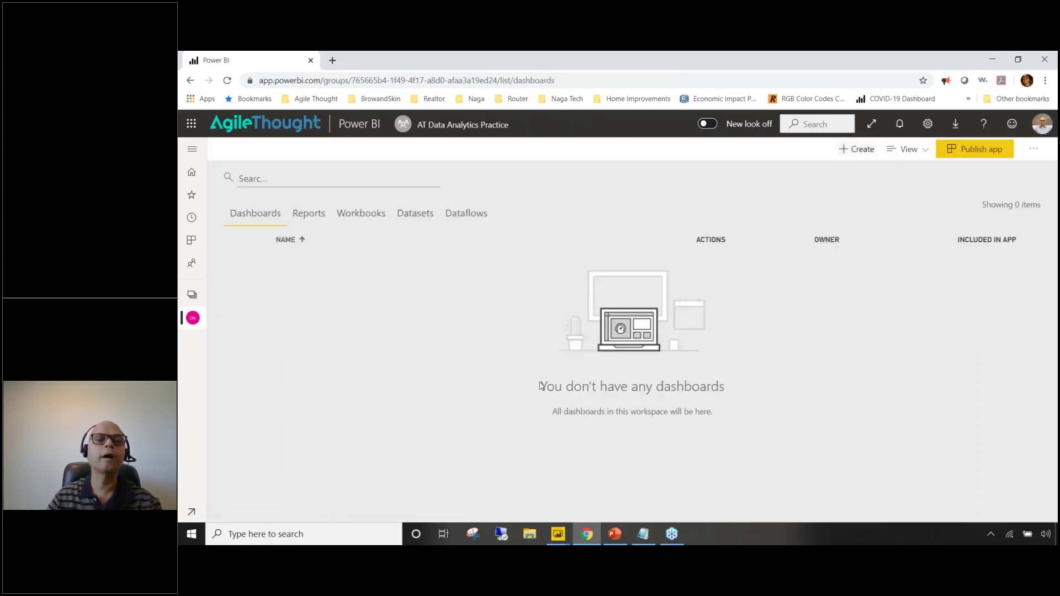
click(465, 213)
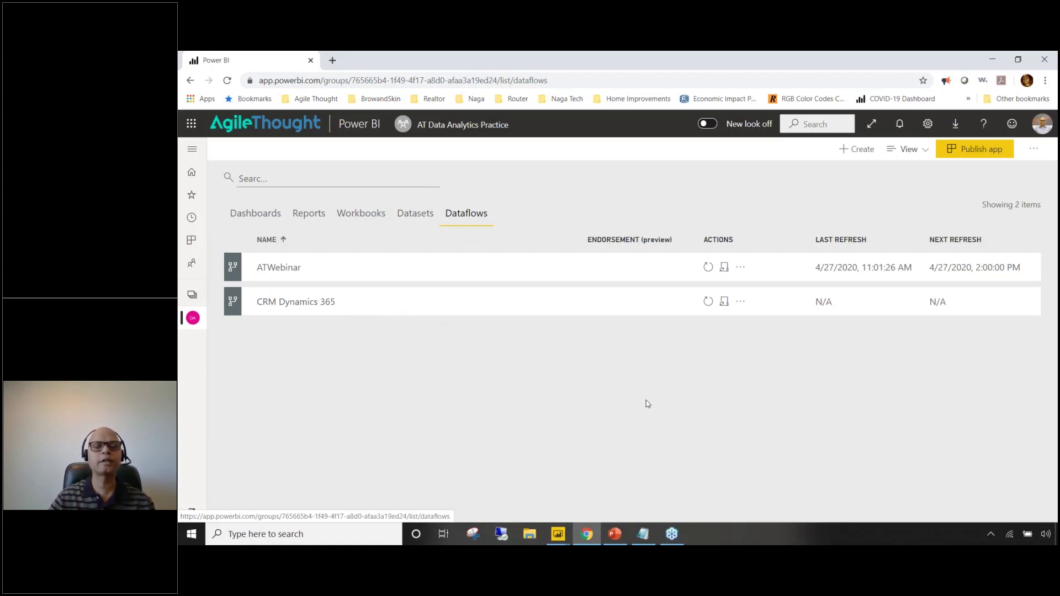
- View the SystemUser query in the Power Query Editor, and switch to the PowerPoint deck to look at the slides following Demo
click(558, 534)
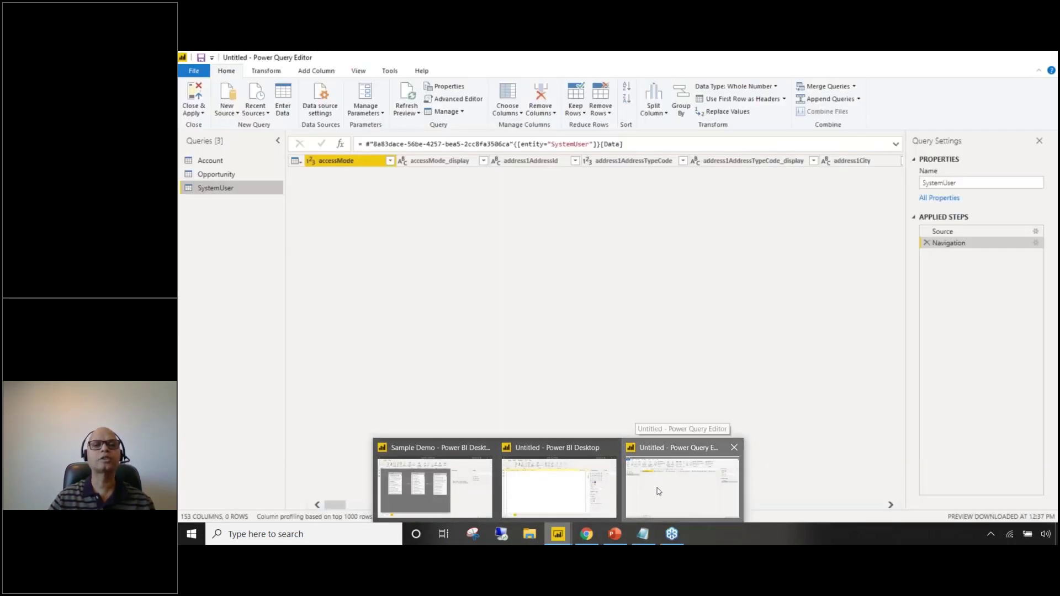
click(682, 486)
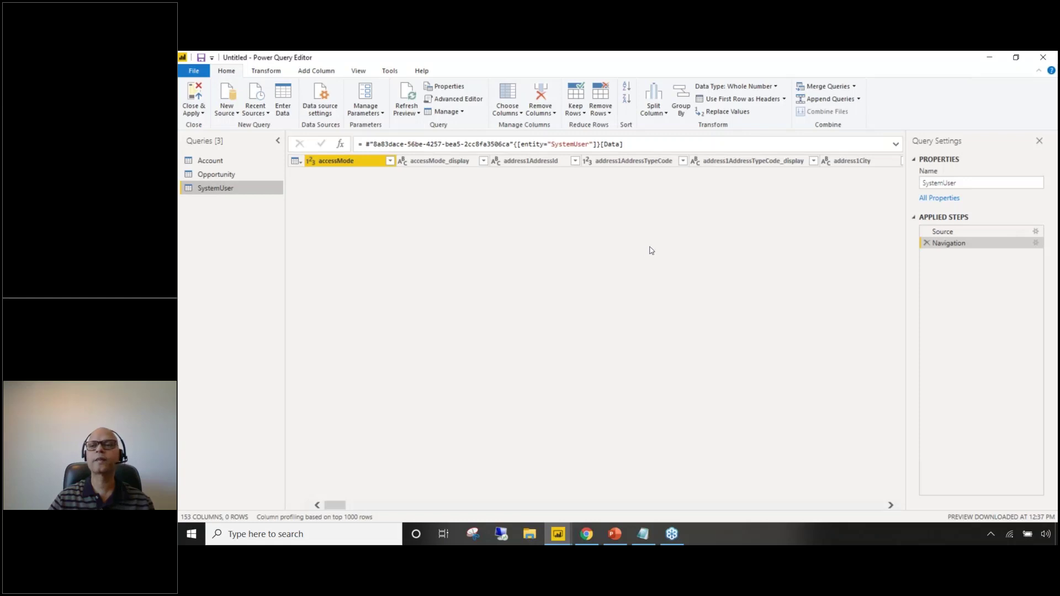
click(616, 534)
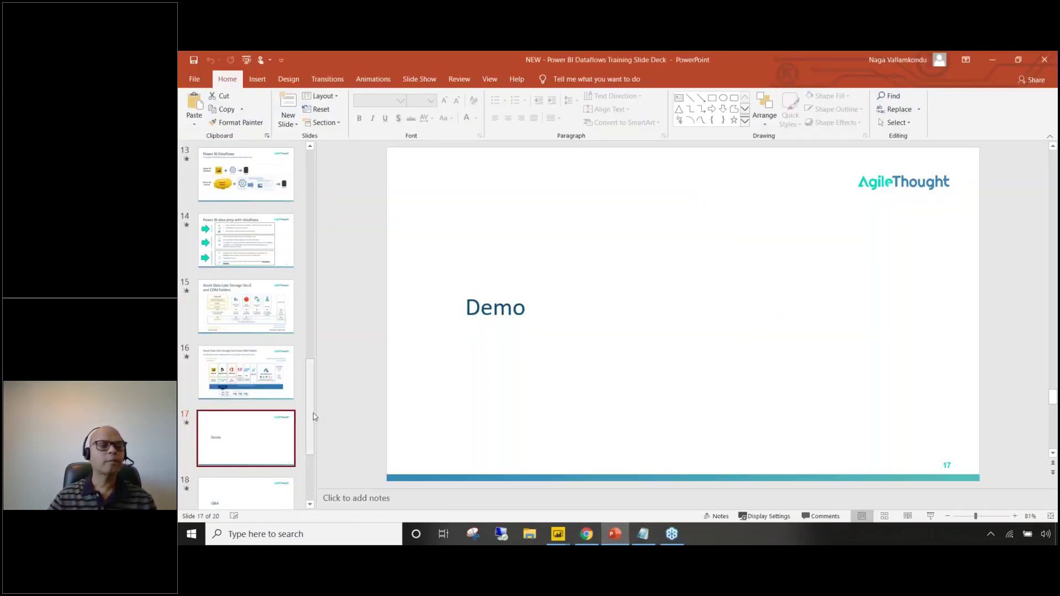
scroll(310, 420, down, 2)
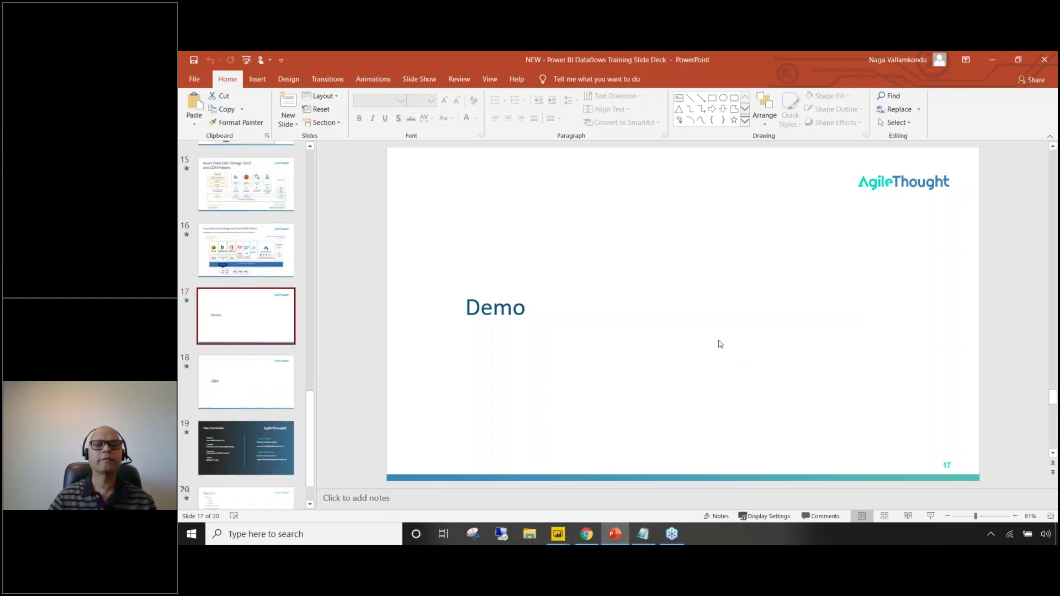